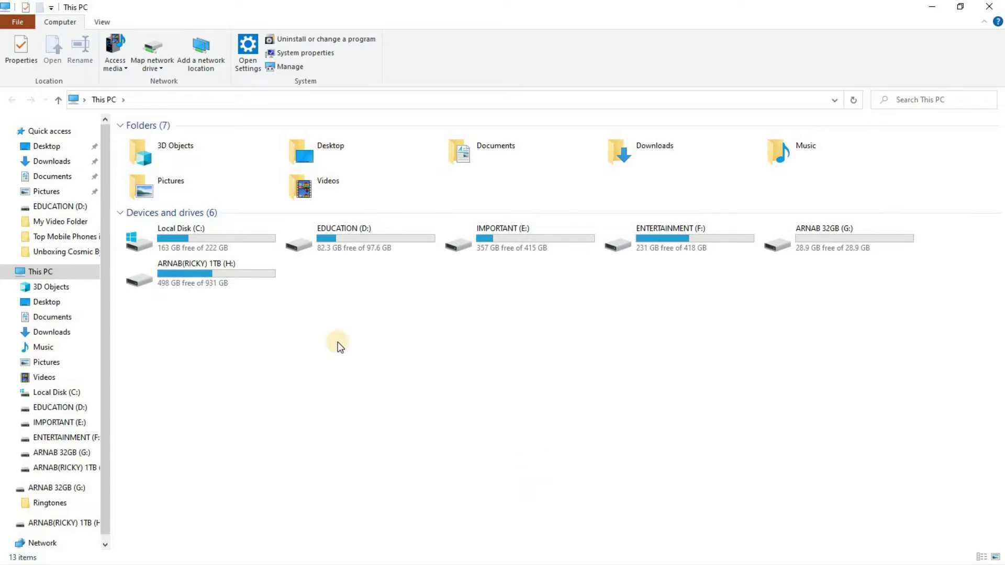
# Step: Open the Downloads folder and refresh its contents
pyautogui.click(50, 332)
pyautogui.rightClick(315, 154)
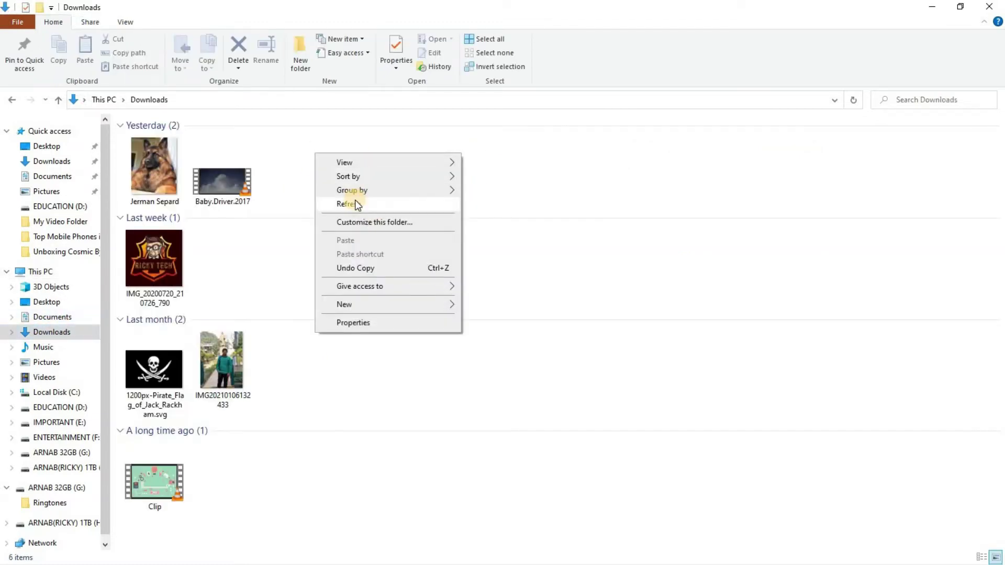
pyautogui.click(356, 200)
pyautogui.rightClick(352, 153)
pyautogui.click(385, 204)
pyautogui.rightClick(291, 142)
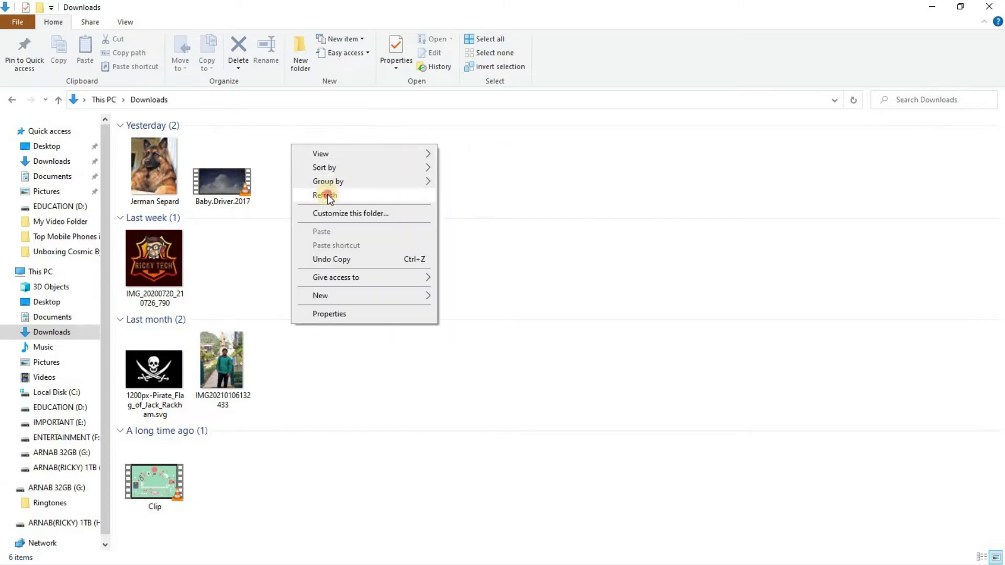
pyautogui.click(339, 190)
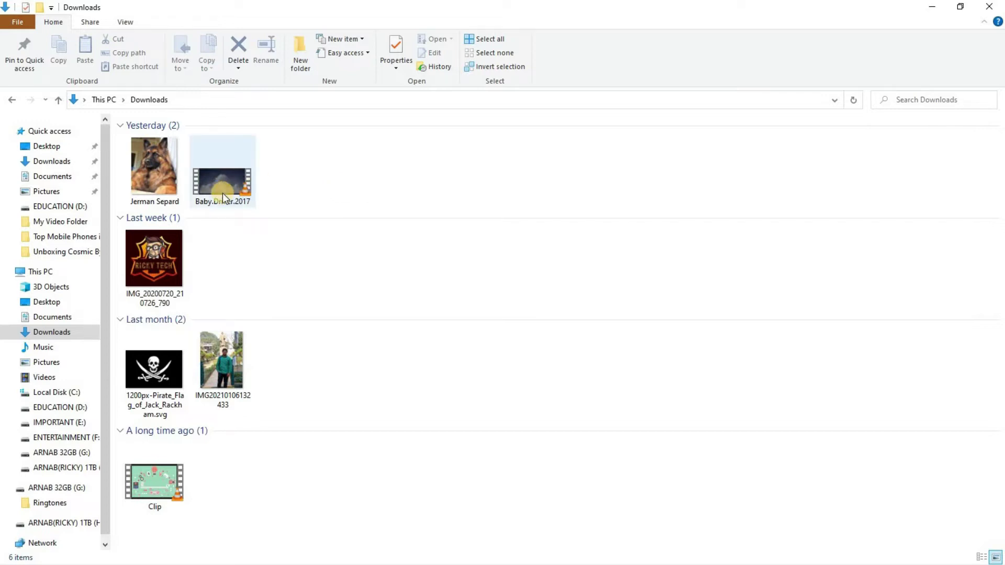
# Step: Check the general properties of the Baby.Driver.2017 video, close them and refresh the Downloads folder
pyautogui.moveTo(222, 192)
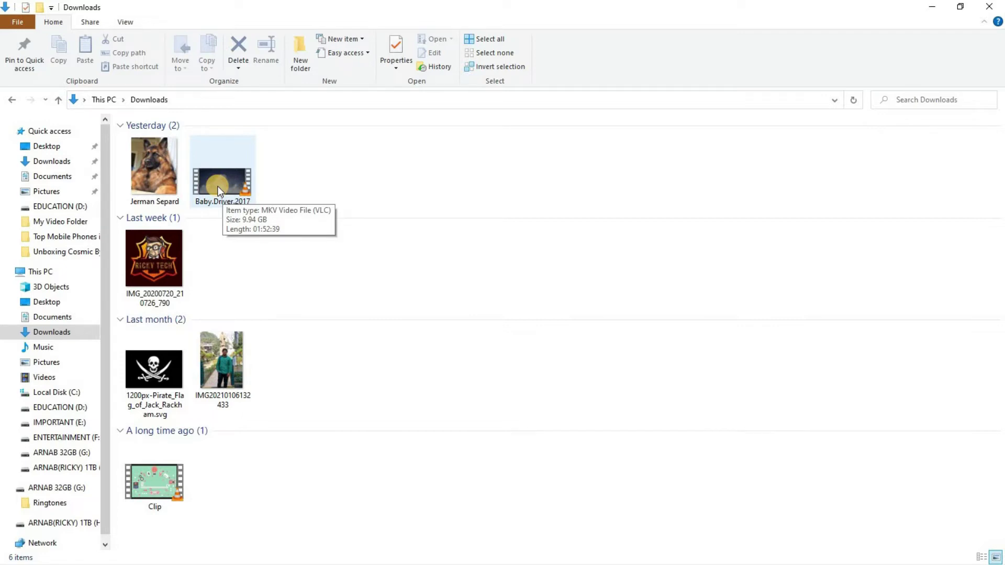
pyautogui.click(218, 186)
pyautogui.rightClick(218, 186)
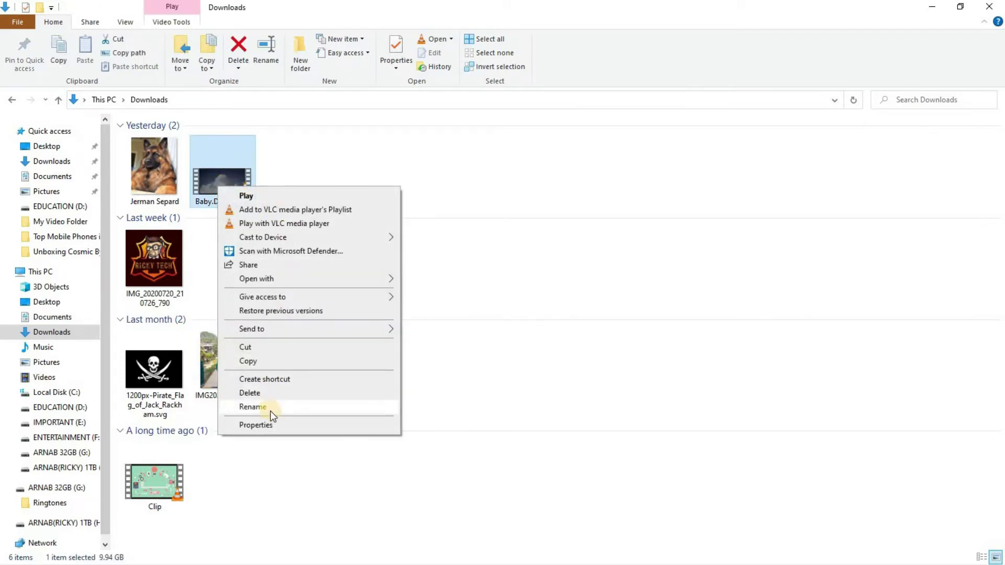
pyautogui.click(273, 425)
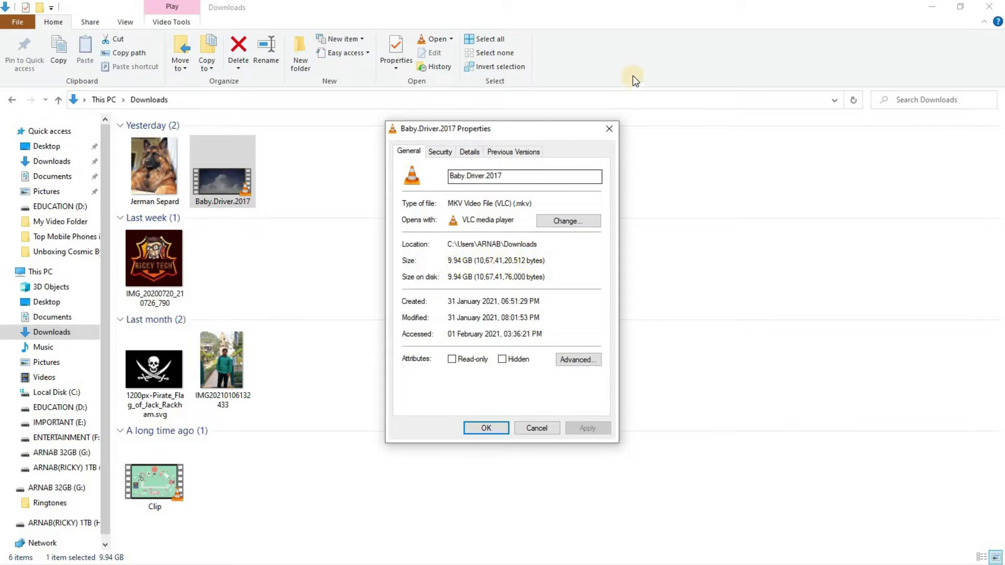
pyautogui.click(611, 130)
pyautogui.rightClick(325, 167)
pyautogui.click(363, 219)
# Step: Try to send the Baby.Driver.2017 video to the 32GB (G:) drive, dismissing the copy dialog and refreshing the folder
pyautogui.rightClick(228, 177)
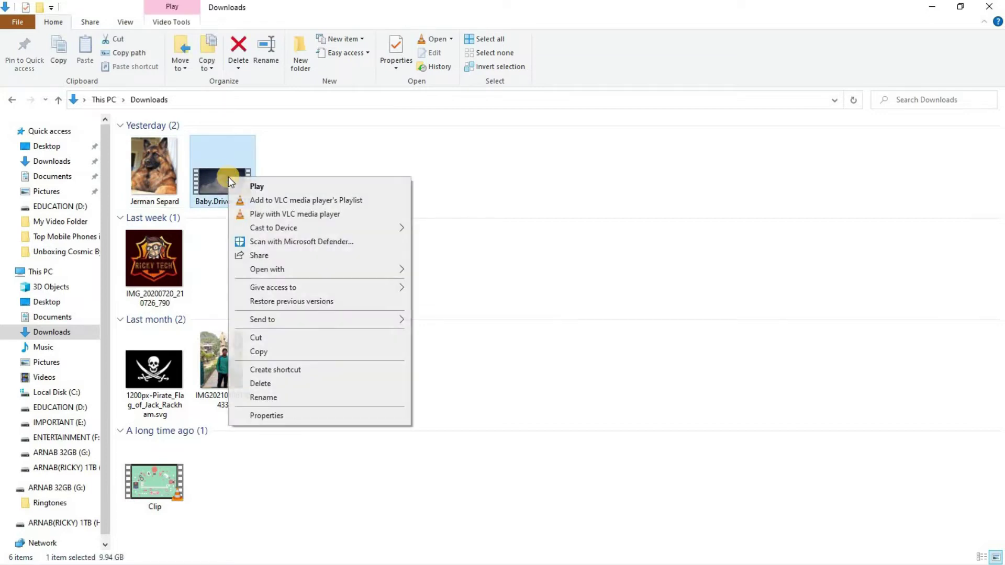
pyautogui.moveTo(281, 319)
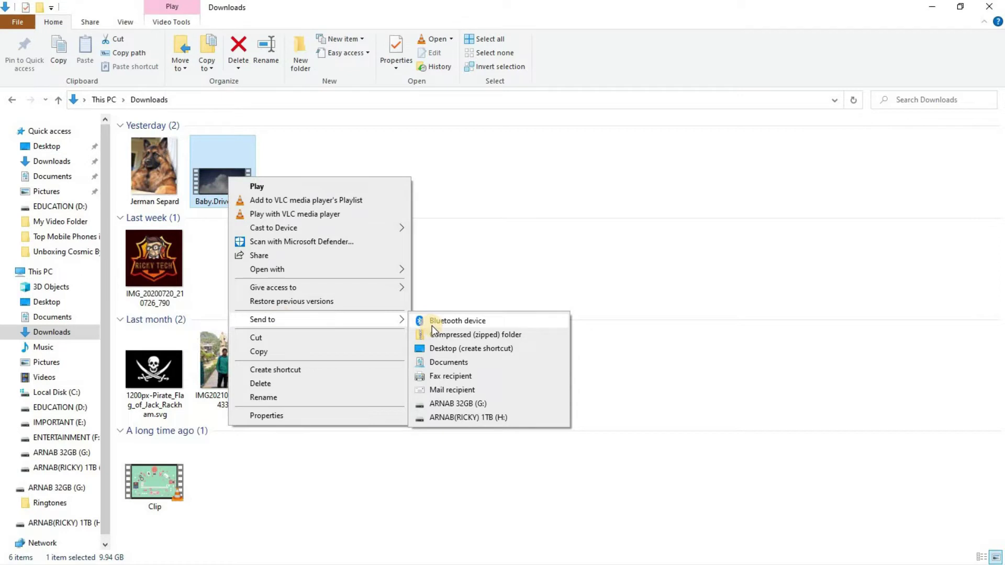
pyautogui.click(467, 403)
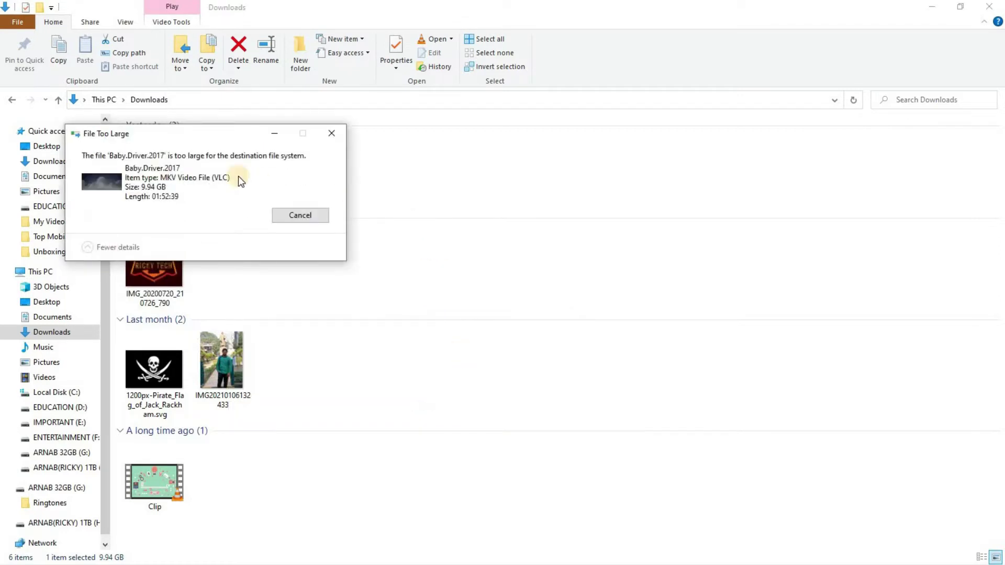
pyautogui.moveTo(210, 131); pyautogui.dragTo(437, 183)
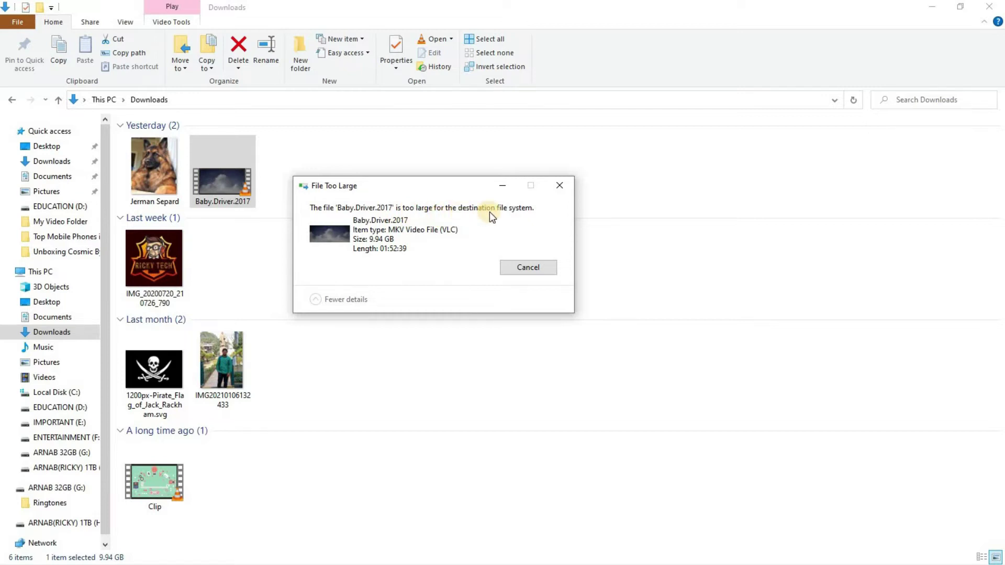
pyautogui.click(553, 191)
pyautogui.rightClick(351, 159)
pyautogui.click(376, 212)
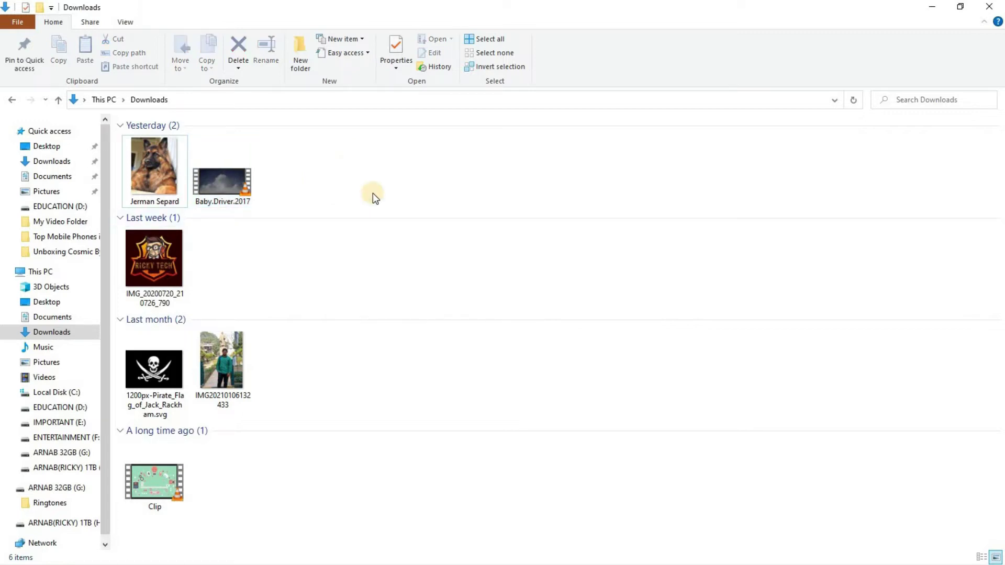
# Step: Return to the This PC overview and refresh the list of drives
pyautogui.click(41, 271)
pyautogui.rightClick(583, 317)
pyautogui.click(633, 369)
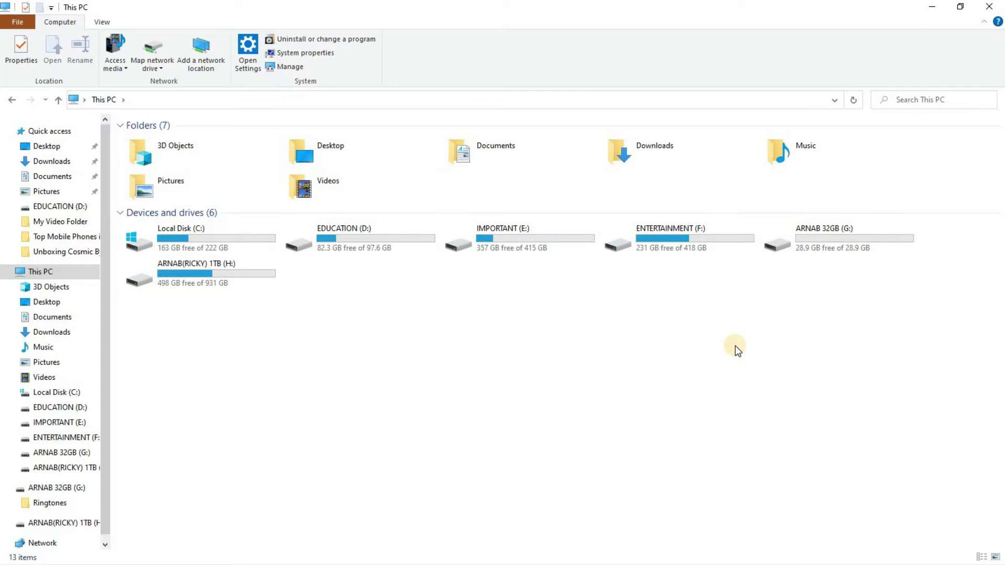
pyautogui.rightClick(582, 332)
pyautogui.click(637, 385)
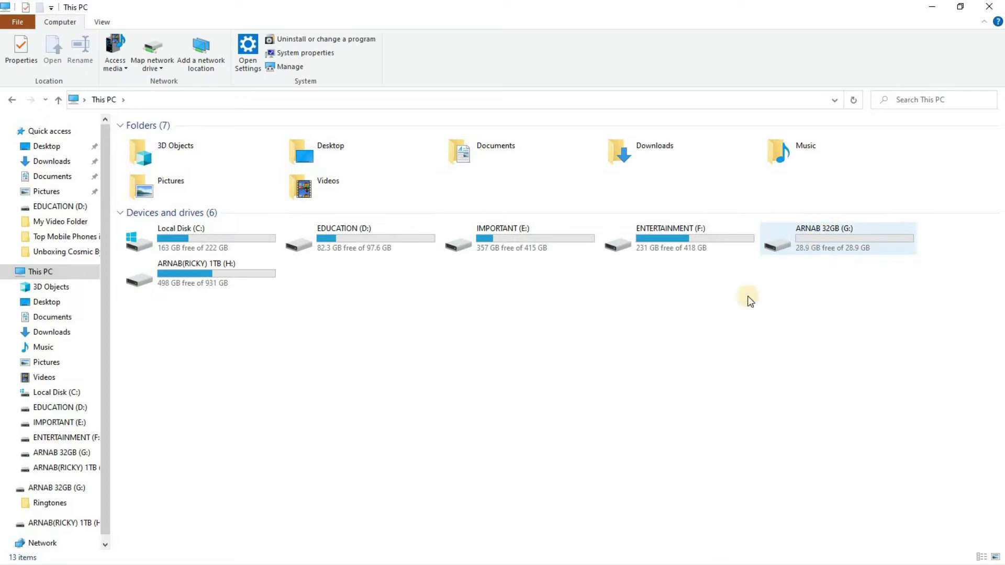
# Step: Inspect the 32GB (G:) drive and its Ringtones folder, and return to the refreshed This PC overview
pyautogui.click(826, 250)
pyautogui.doubleClick(824, 246)
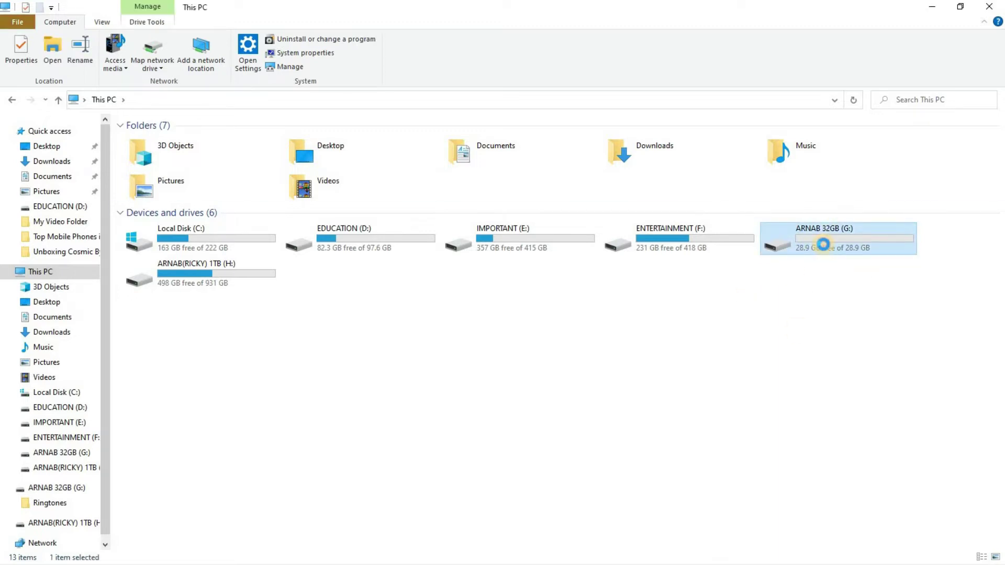
pyautogui.rightClick(824, 247)
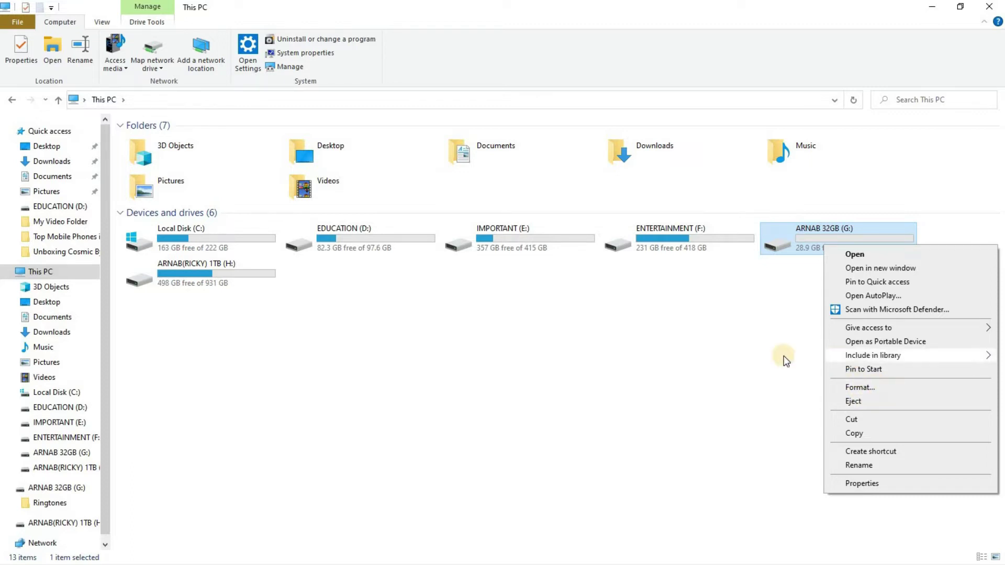
pyautogui.click(754, 341)
pyautogui.rightClick(754, 341)
pyautogui.click(770, 378)
pyautogui.click(829, 255)
pyautogui.doubleClick(828, 255)
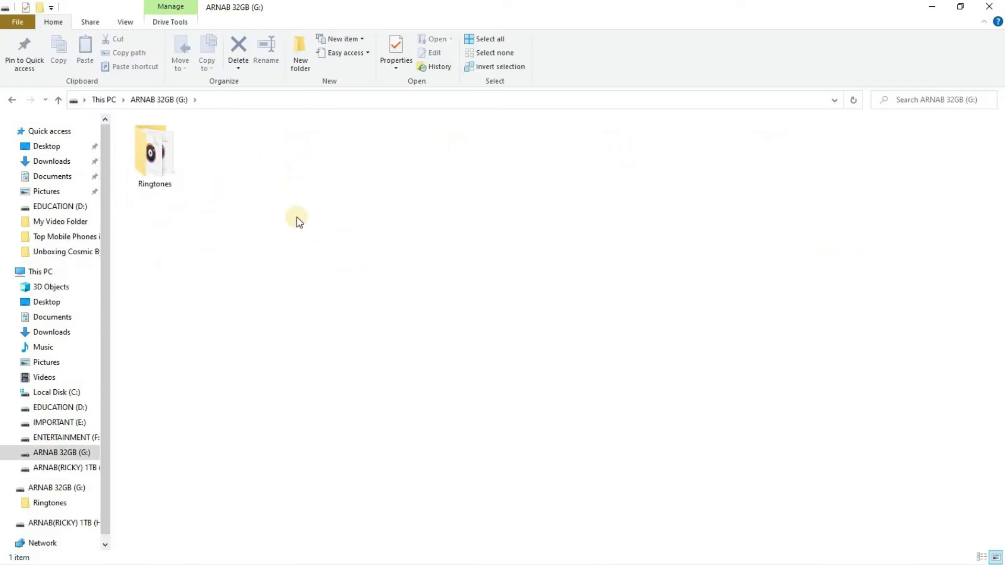
pyautogui.doubleClick(166, 161)
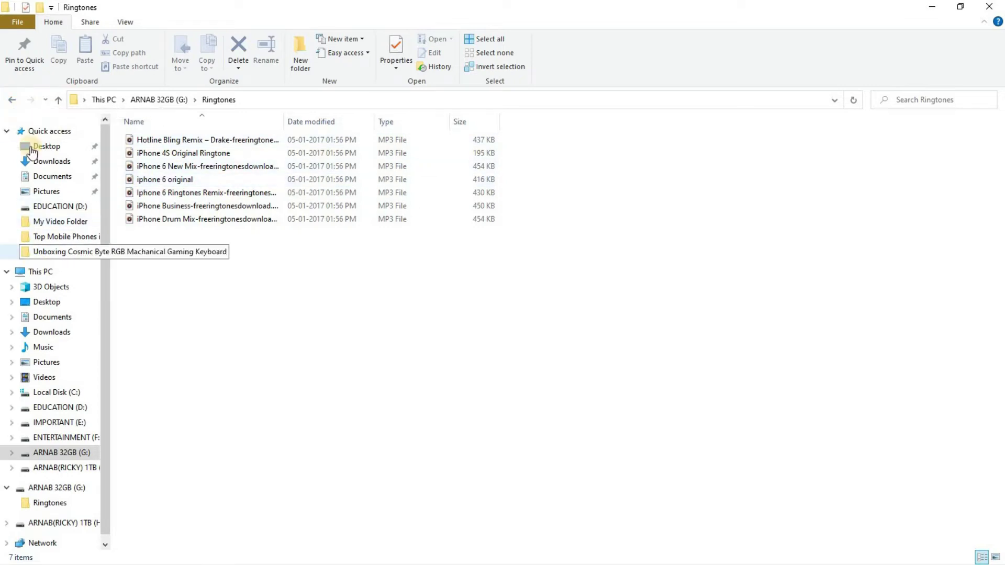
pyautogui.click(10, 102)
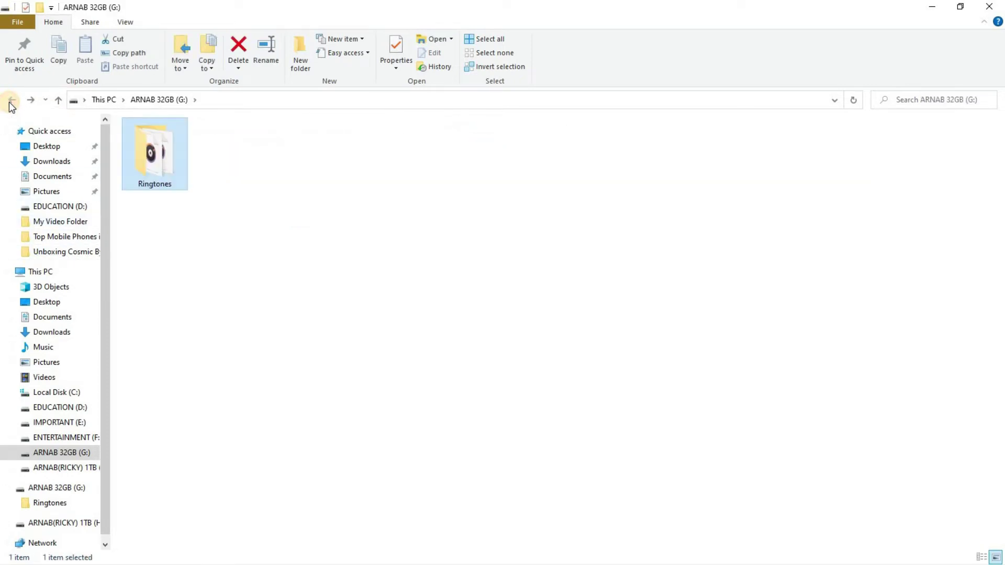
pyautogui.click(9, 102)
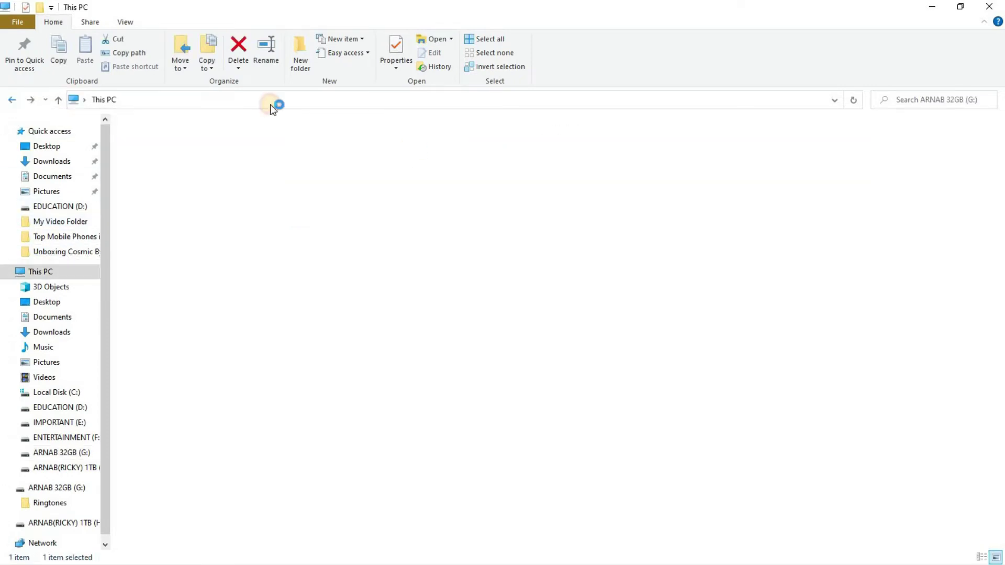
pyautogui.rightClick(593, 348)
pyautogui.click(619, 397)
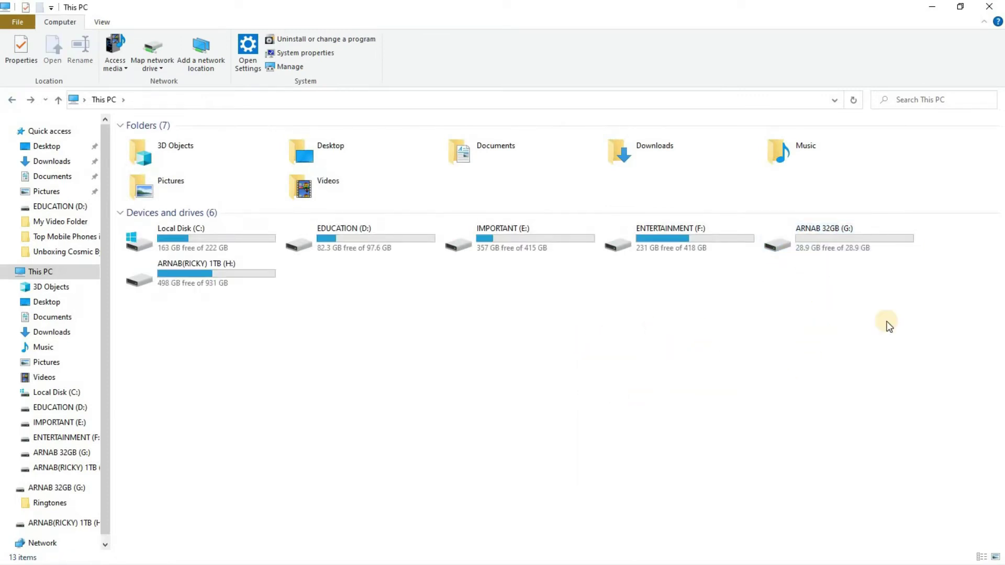
# Step: Eject the 32GB (G:) drive, and refresh the drive list once it is reconnected
pyautogui.rightClick(827, 247)
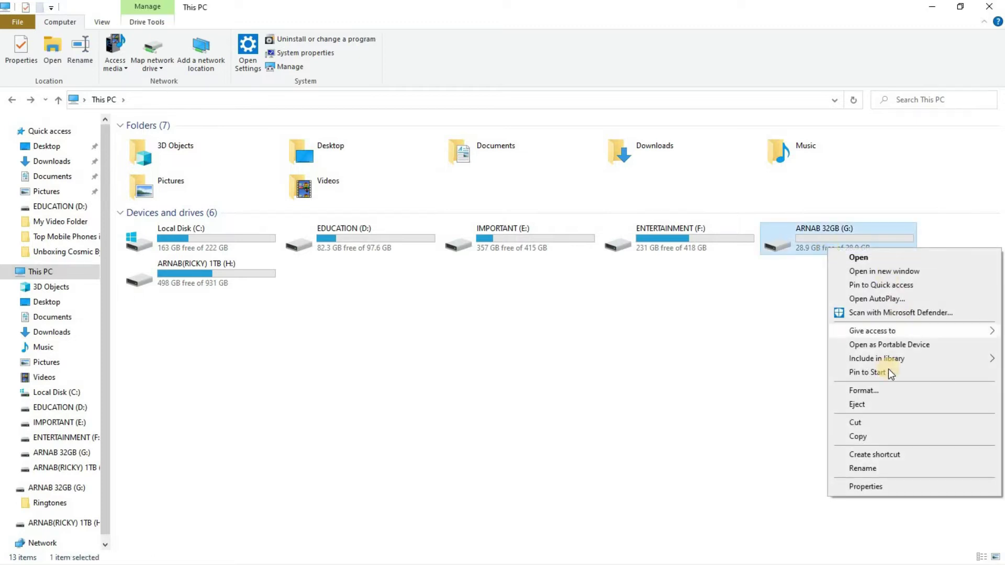
pyautogui.click(859, 406)
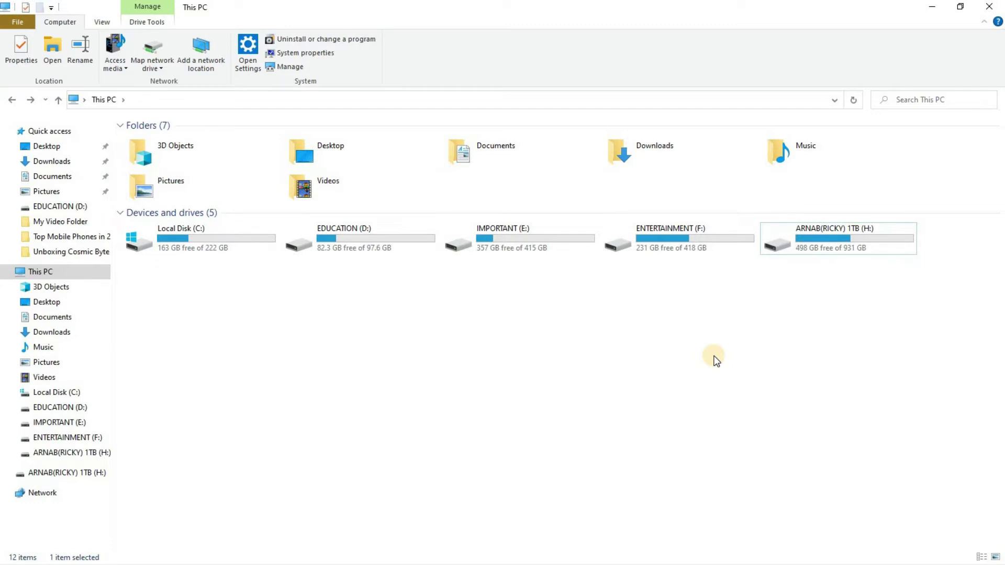
pyautogui.click(716, 360)
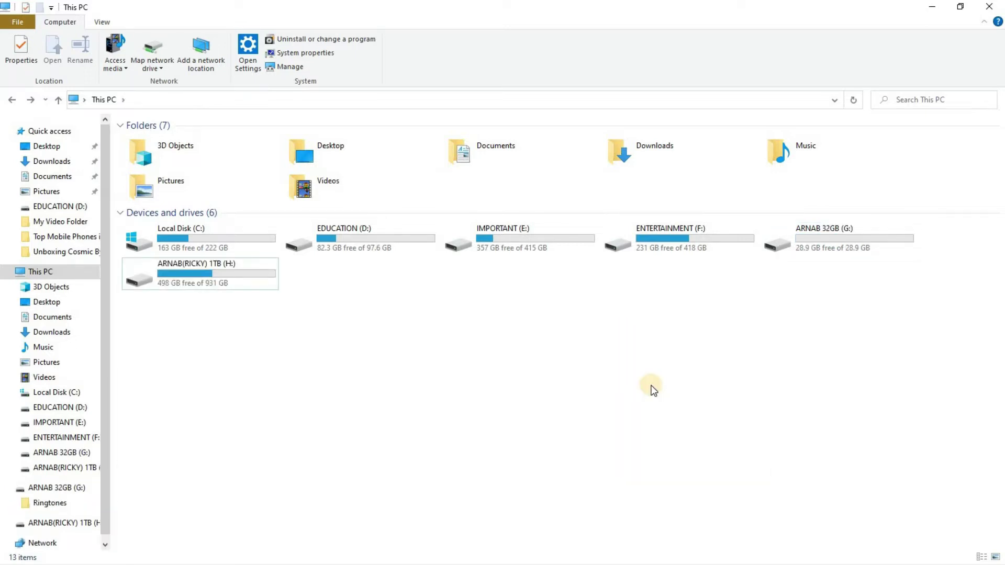
pyautogui.rightClick(650, 322)
pyautogui.click(683, 372)
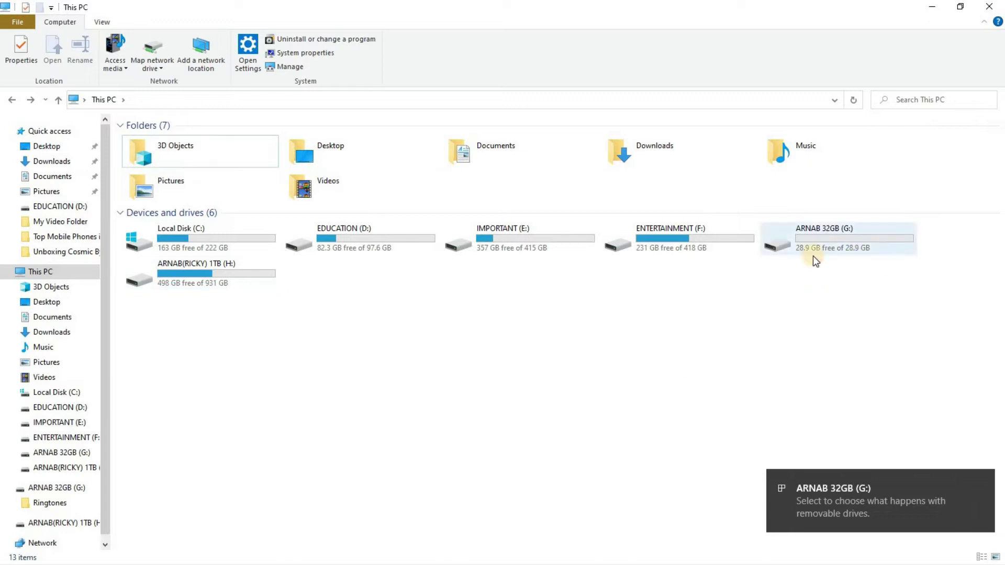
# Step: Check the contents of the reconnected 32GB (G:) drive and return to the refreshed This PC overview
pyautogui.doubleClick(837, 245)
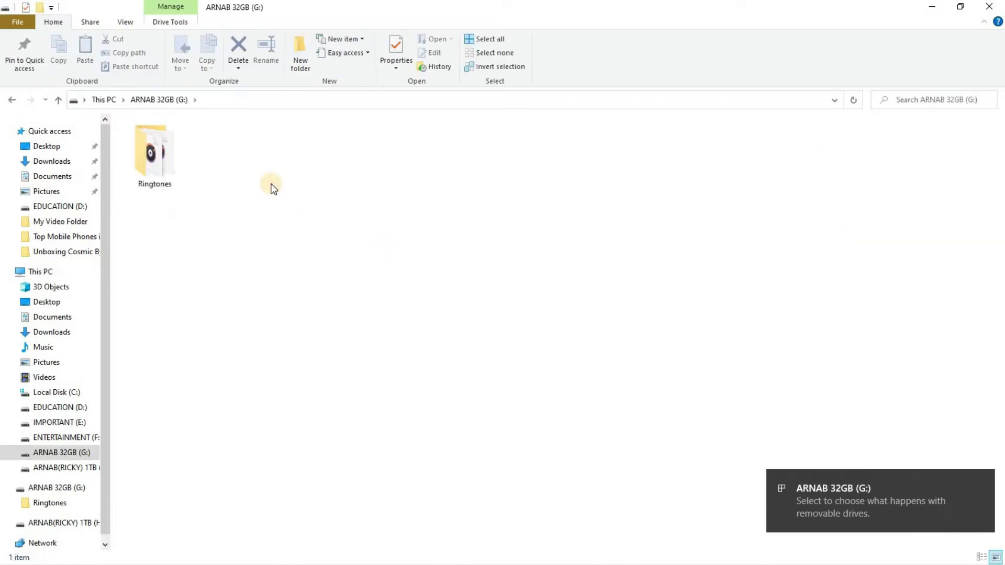
pyautogui.click(12, 100)
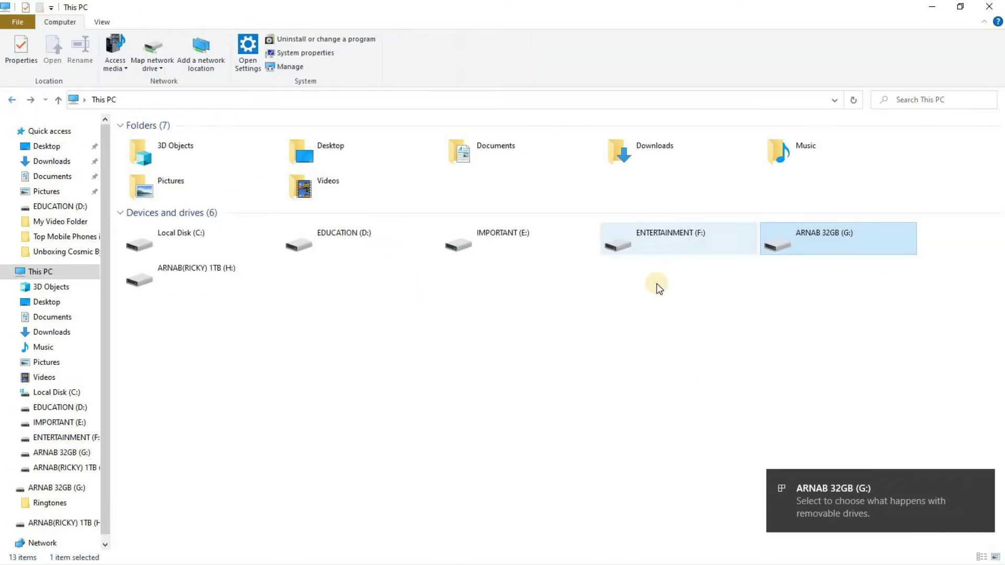
pyautogui.rightClick(673, 292)
pyautogui.click(684, 335)
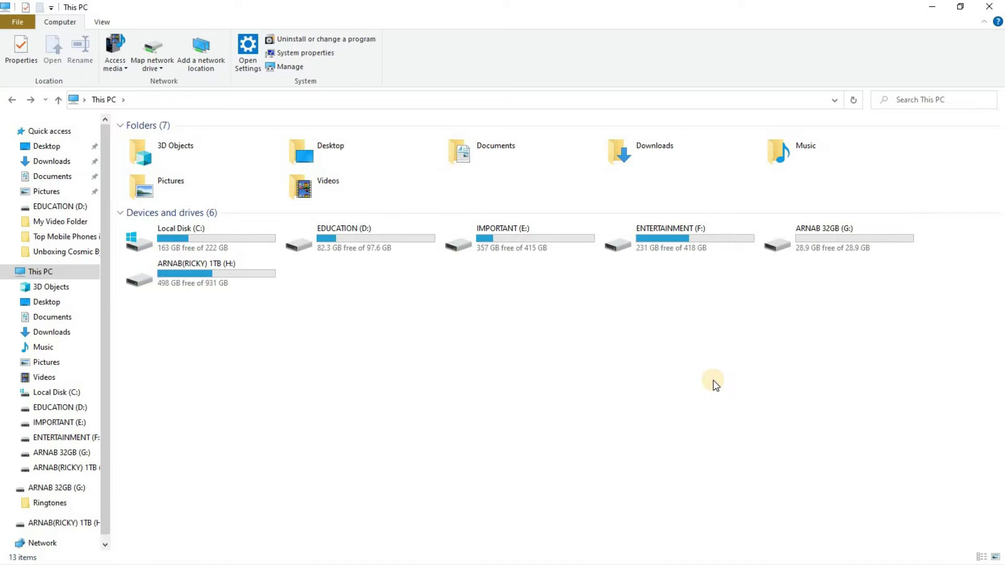
pyautogui.hotkey('alt', 'f')
pyautogui.rightClick(566, 368)
pyautogui.click(603, 419)
# Step: Open the format settings for the 32GB (G:) drive and choose a 32-kilobyte allocation unit size, keeping its volume label
pyautogui.rightClick(822, 248)
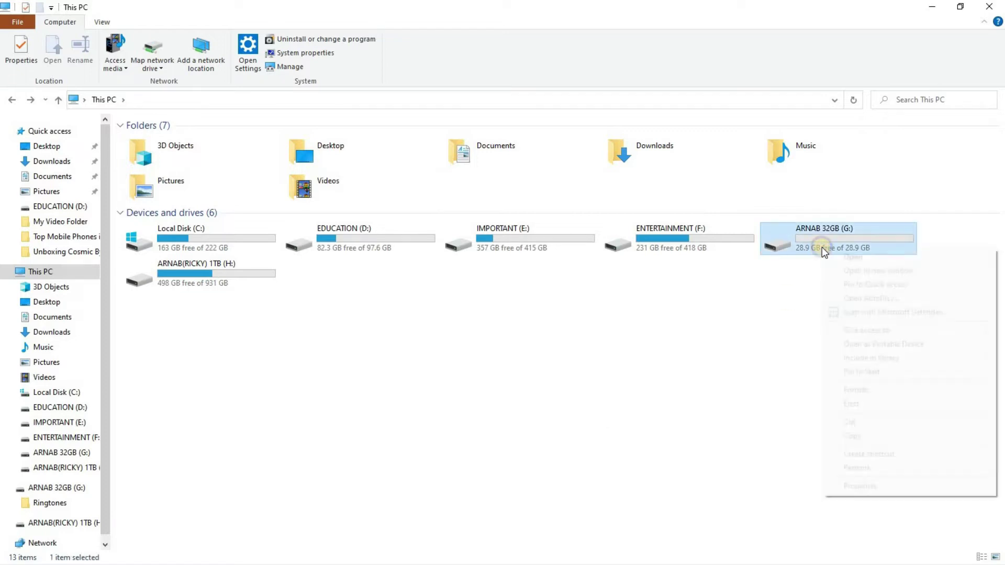
pyautogui.click(863, 390)
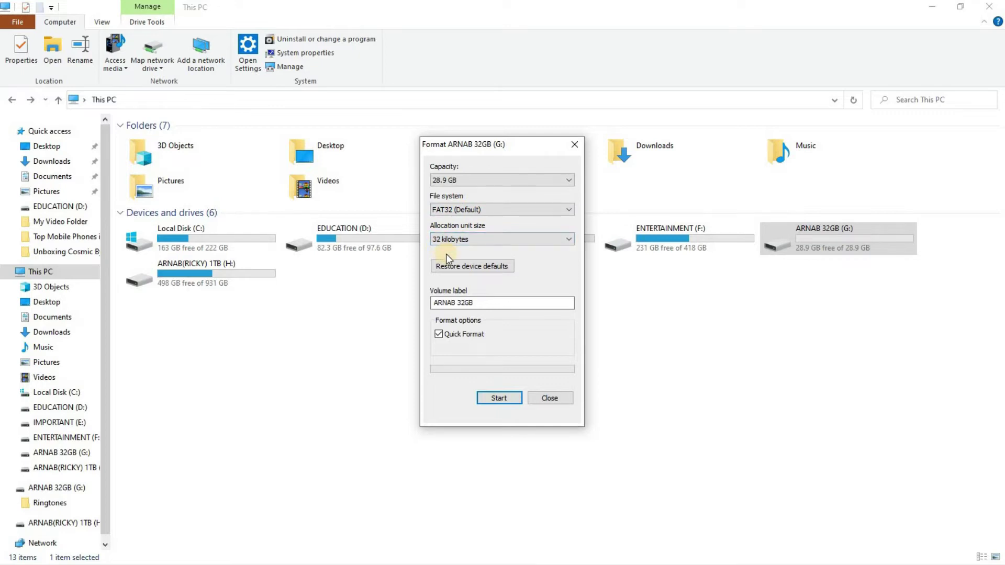
pyautogui.click(480, 241)
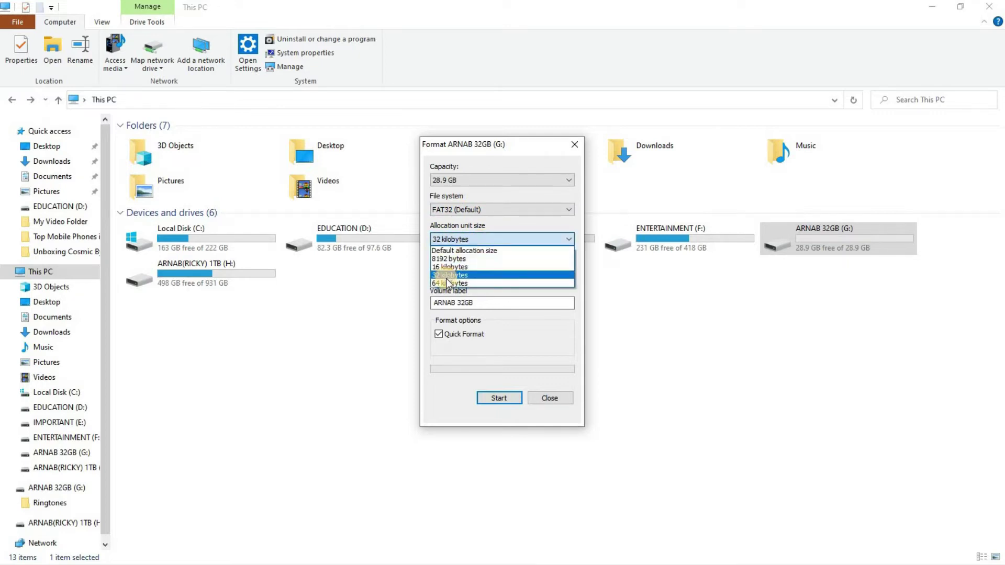
pyautogui.click(452, 275)
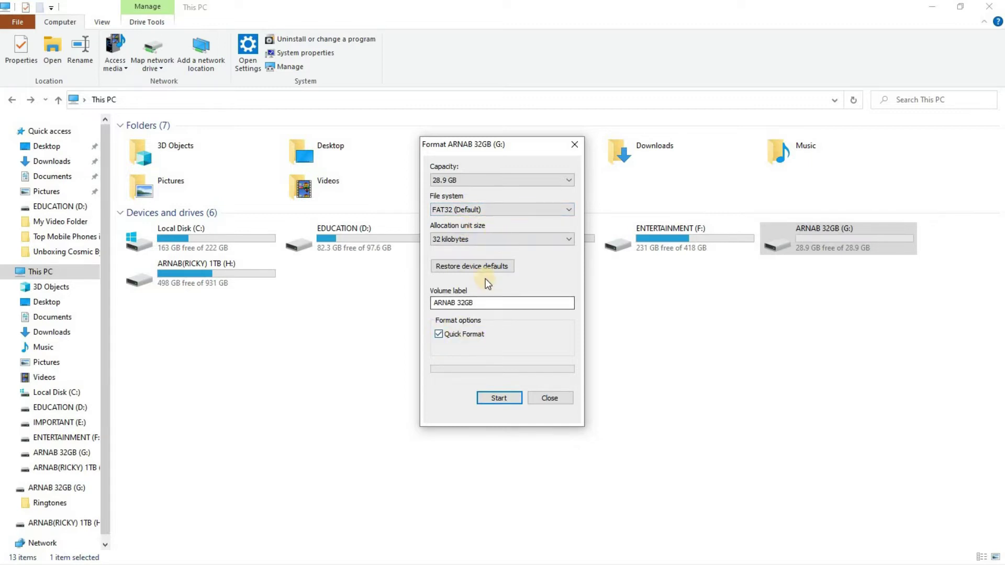
pyautogui.click(435, 303)
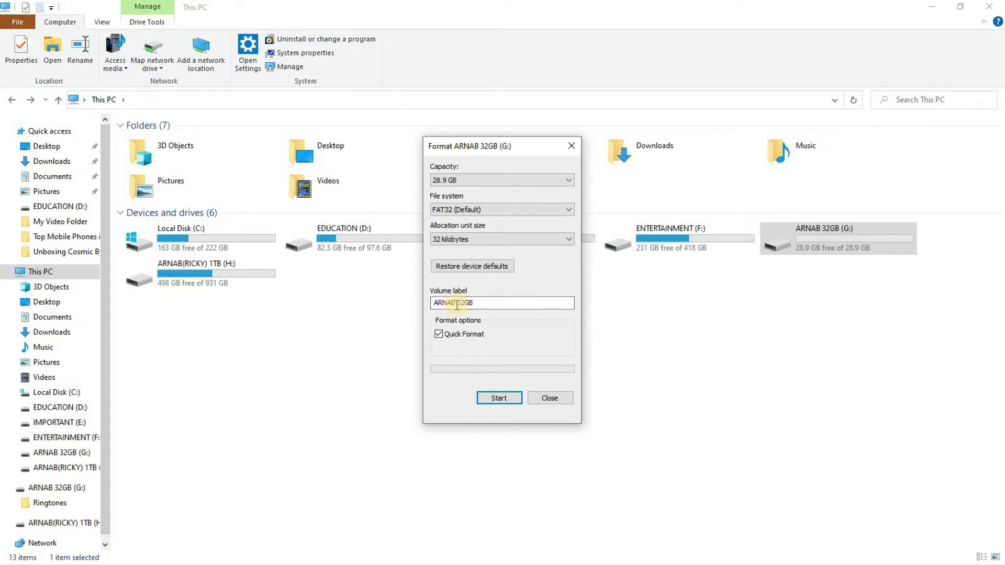
# Step: Format the 32GB (G:) drive with the NTFS file system using Quick Format, and close the format settings
pyautogui.click(508, 209)
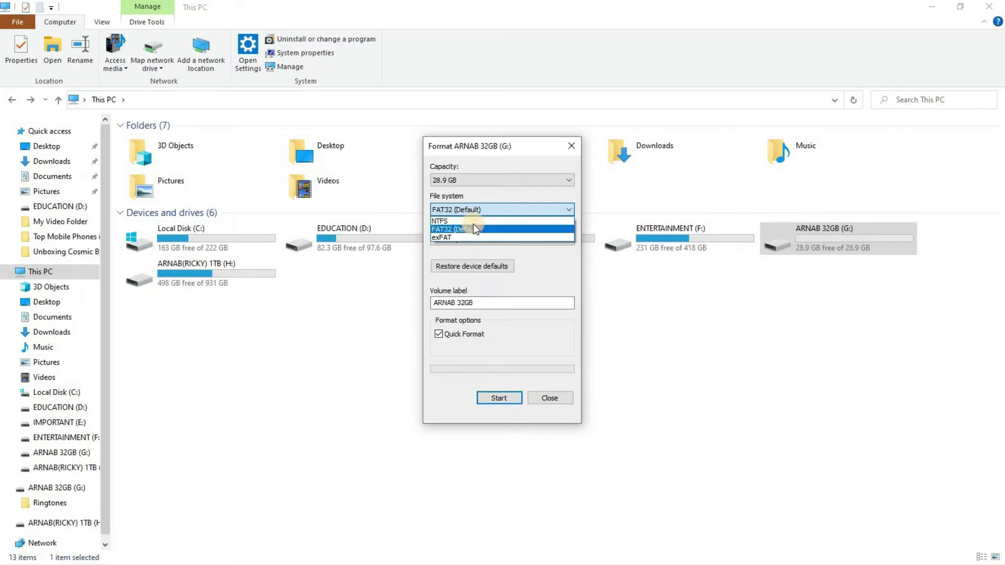
pyautogui.click(445, 221)
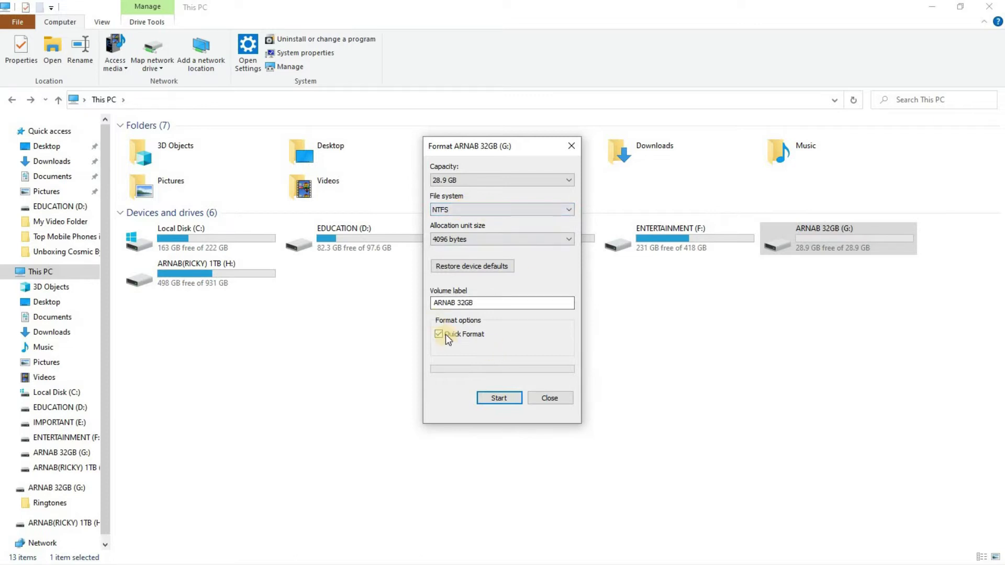
pyautogui.click(492, 399)
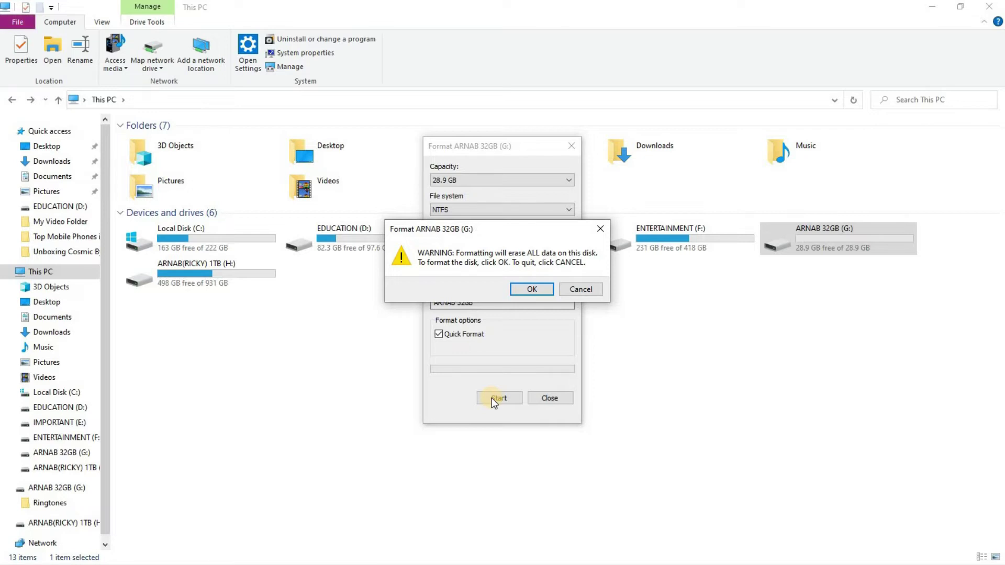
pyautogui.click(536, 289)
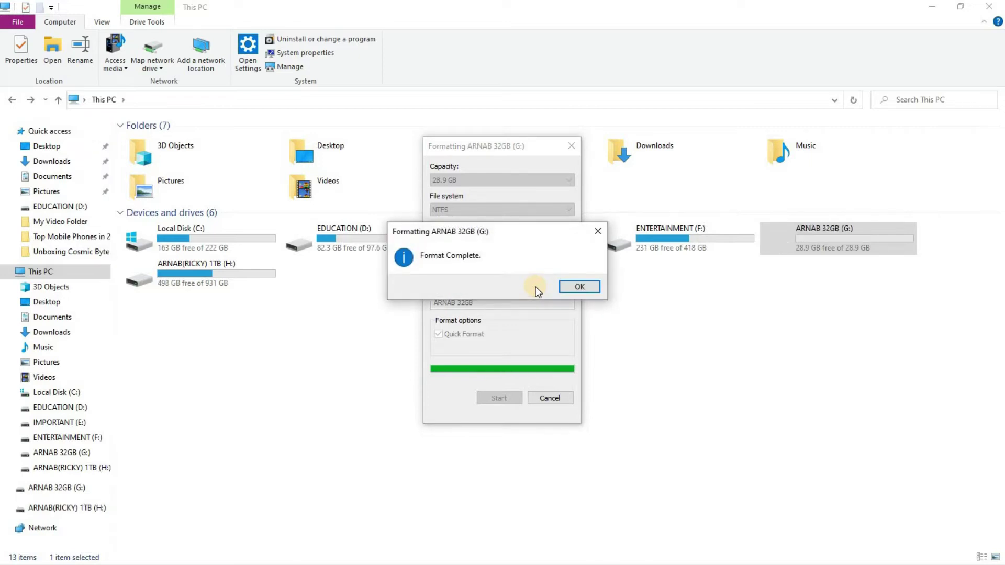
pyautogui.click(575, 288)
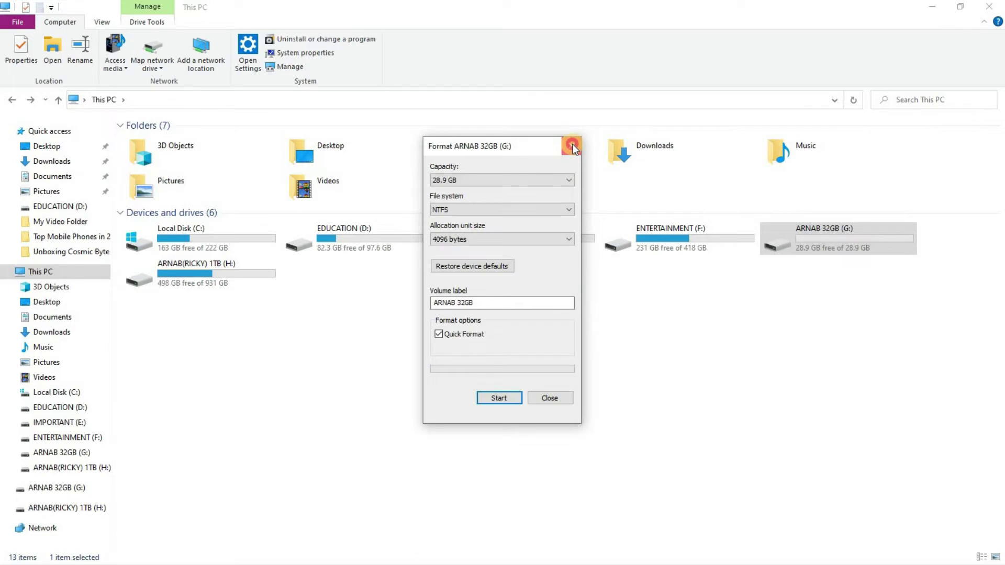
pyautogui.click(572, 146)
# Step: Check the contents of the newly formatted 32GB (G:) drive and return to the refreshed This PC overview
pyautogui.rightClick(643, 333)
pyautogui.click(687, 382)
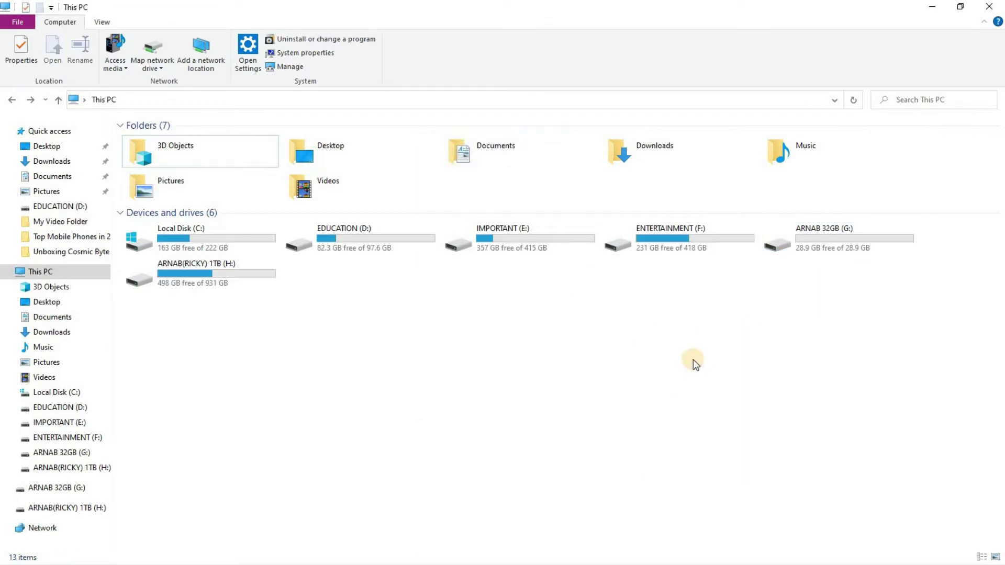
pyautogui.doubleClick(806, 246)
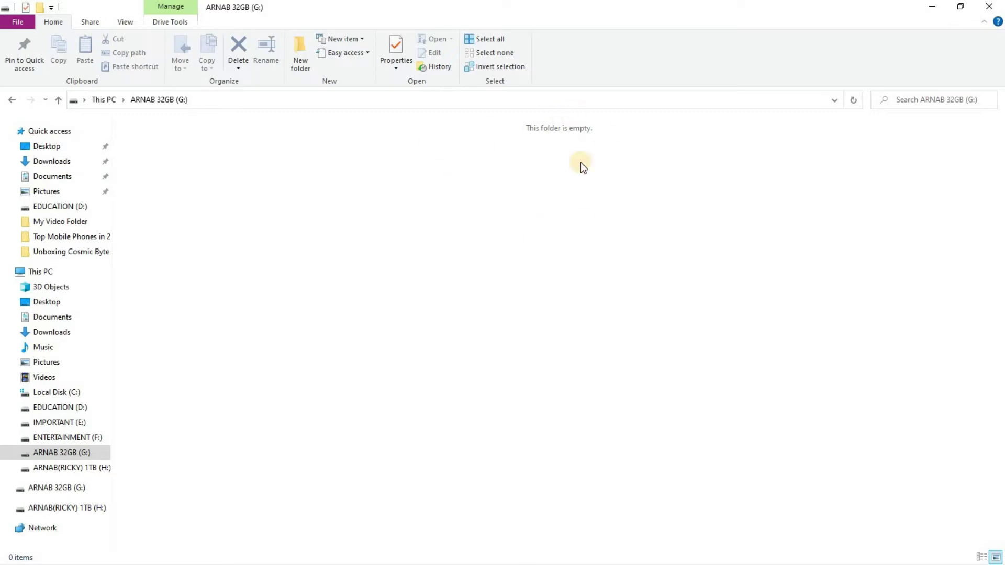
pyautogui.click(12, 100)
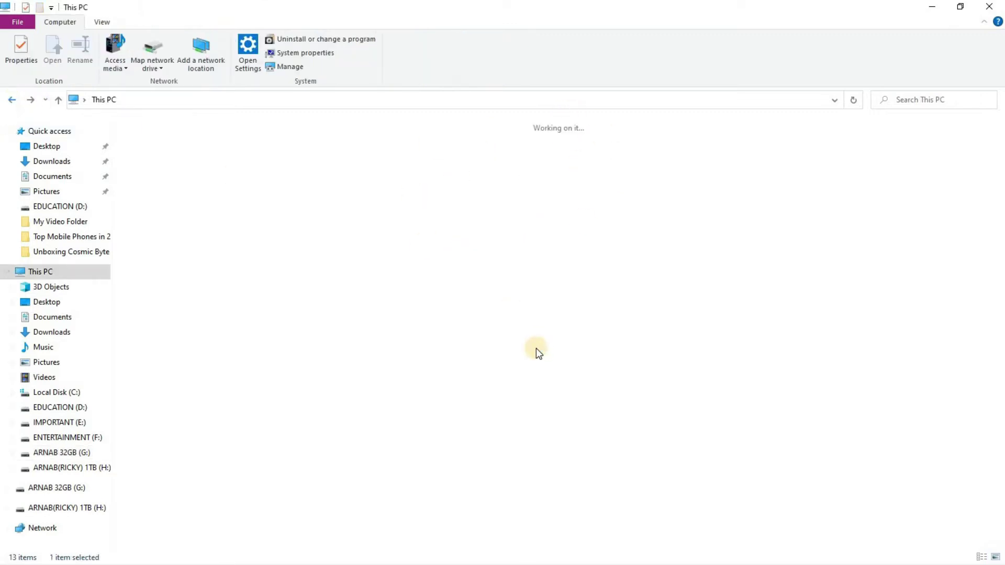
pyautogui.rightClick(534, 345)
pyautogui.click(571, 394)
pyautogui.rightClick(492, 329)
pyautogui.click(534, 379)
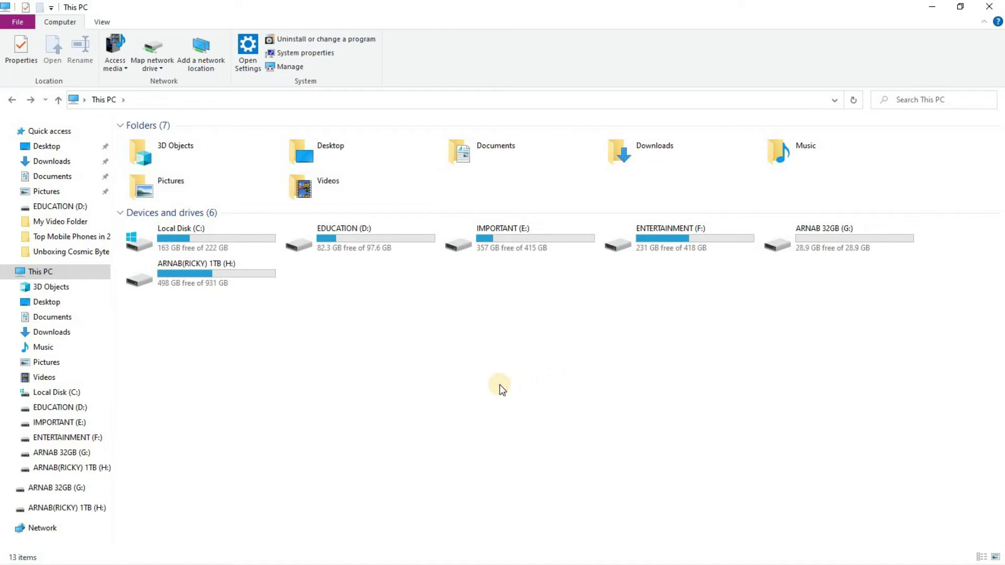
# Step: Send the Baby.Driver.2017 video from the Downloads folder to the 32GB (G:) drive
pyautogui.click(63, 338)
pyautogui.rightClick(296, 161)
pyautogui.click(338, 206)
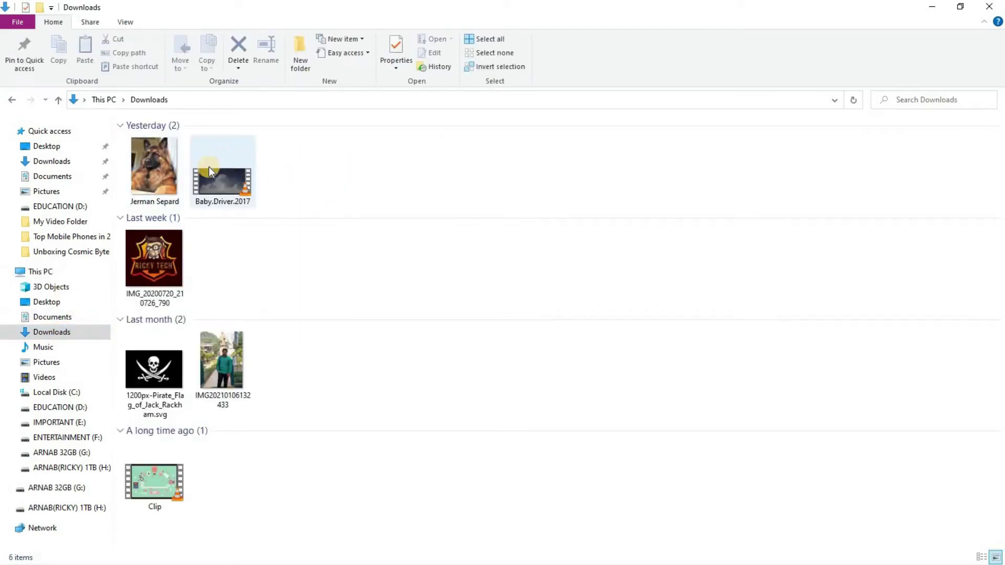
pyautogui.moveTo(228, 178)
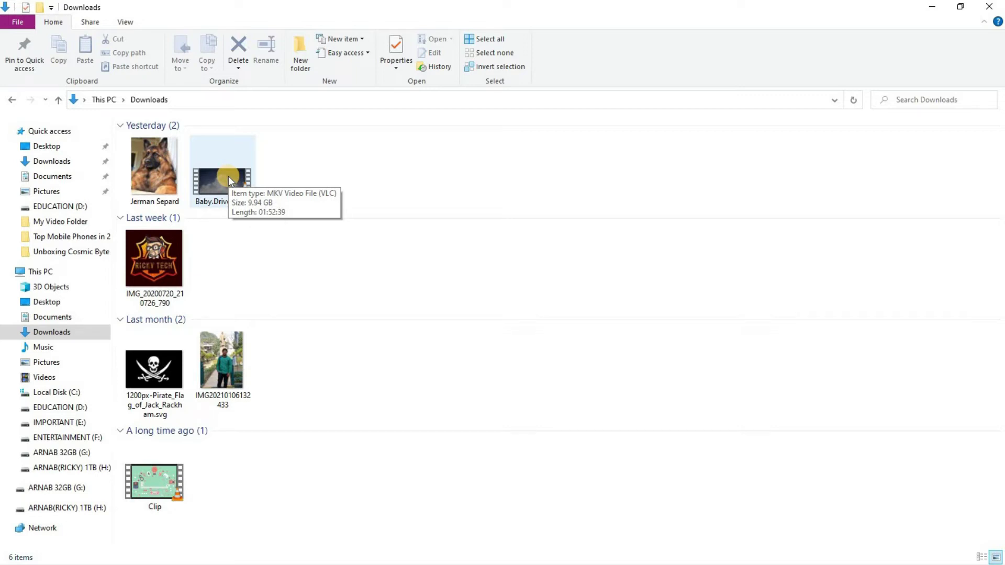
pyautogui.doubleClick(228, 176)
pyautogui.rightClick(228, 176)
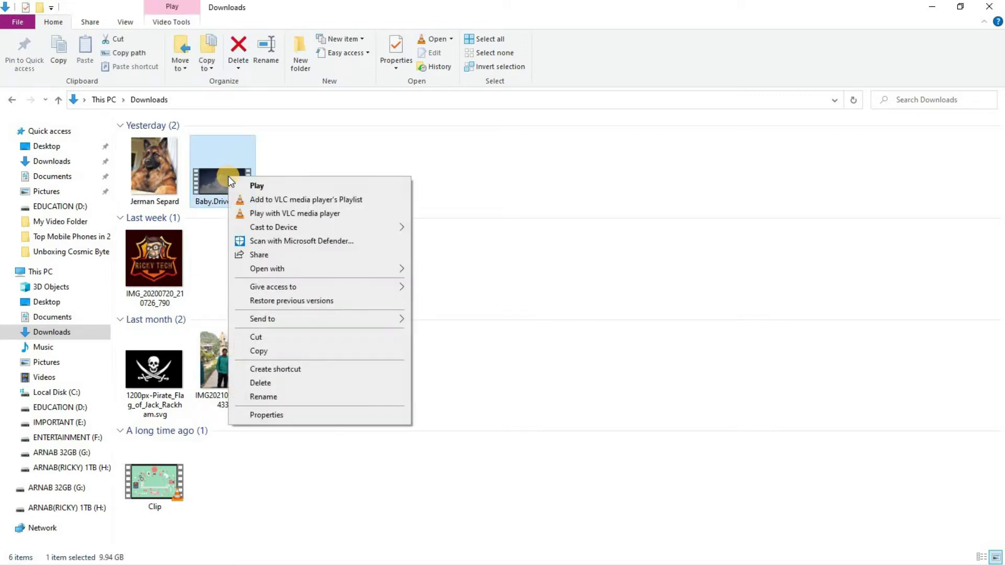
pyautogui.moveTo(311, 317)
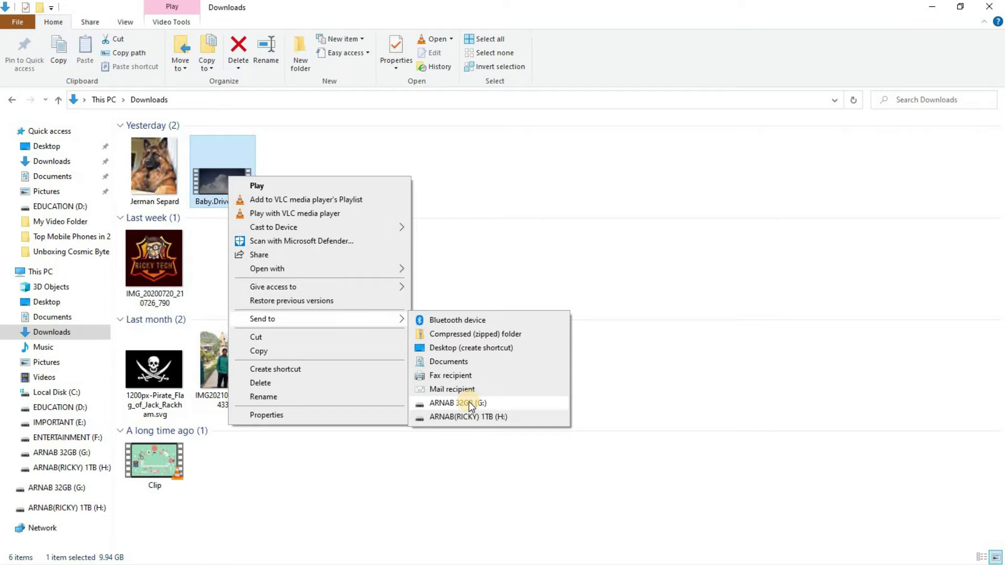
pyautogui.click(471, 404)
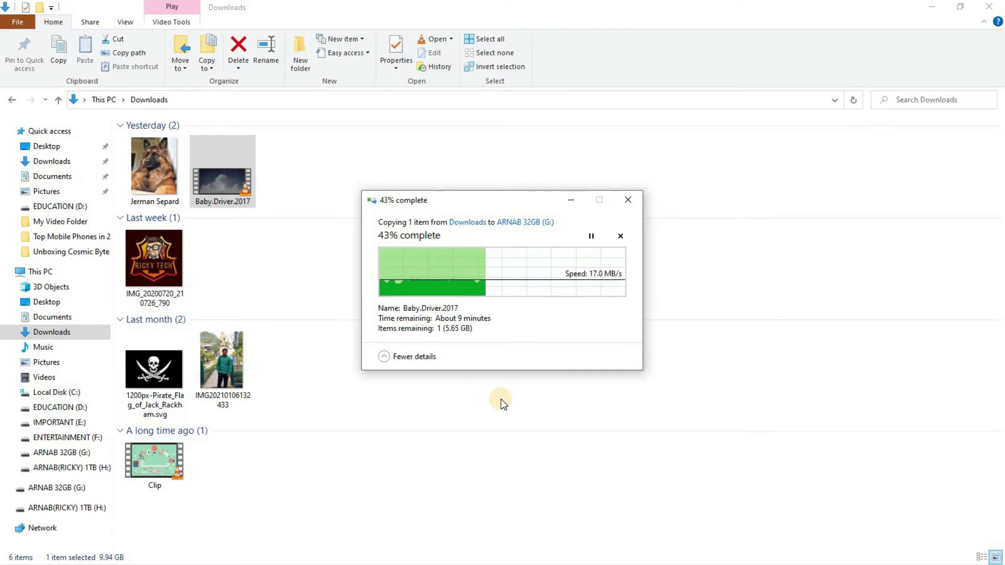
# Step: Minimize the Downloads window and move the copy progress dialog beside the desktop icons
pyautogui.click(932, 6)
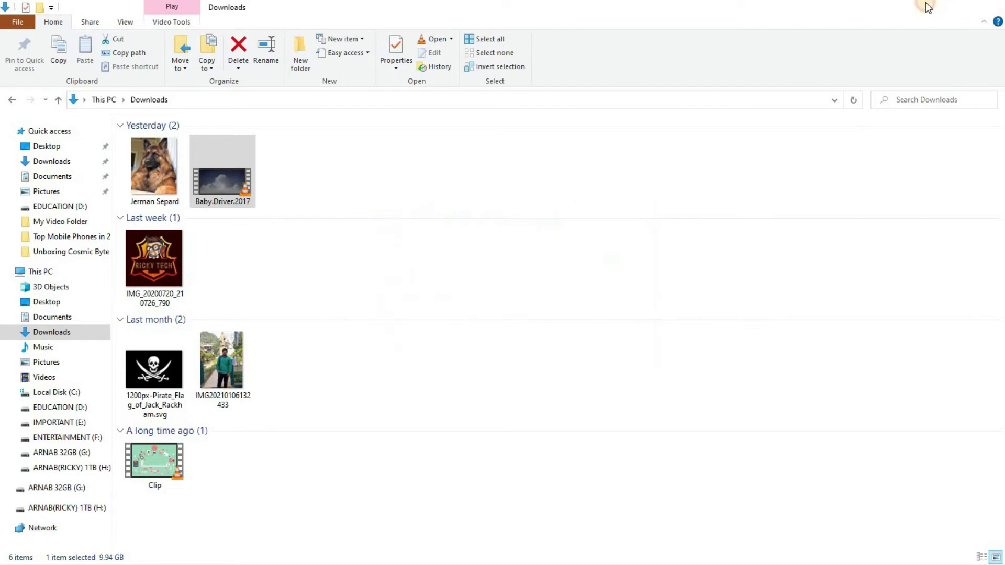
pyautogui.rightClick(626, 70)
pyautogui.click(662, 105)
pyautogui.moveTo(505, 205); pyautogui.dragTo(195, 156)
pyautogui.rightClick(457, 111)
pyautogui.click(491, 148)
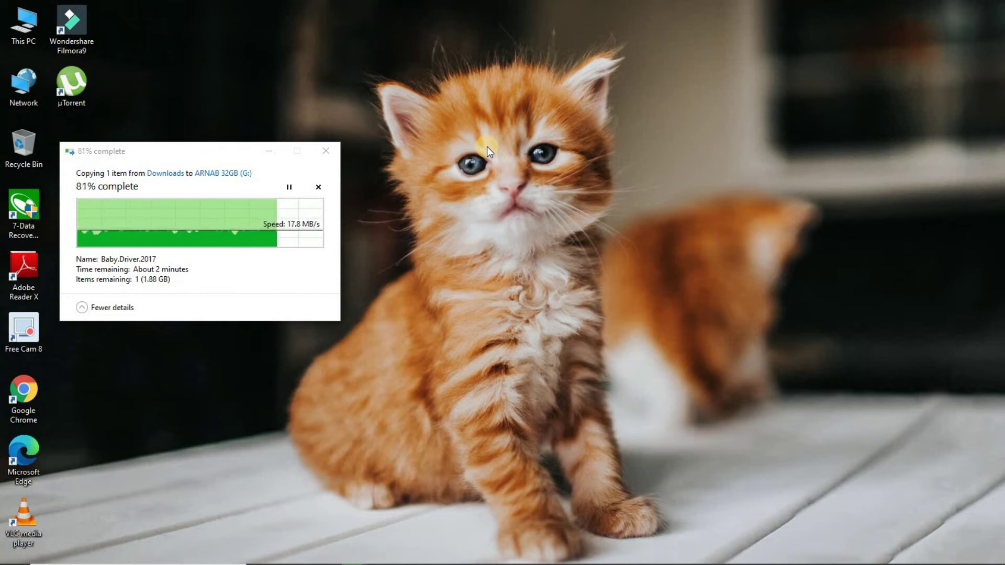
pyautogui.rightClick(487, 147)
pyautogui.click(530, 183)
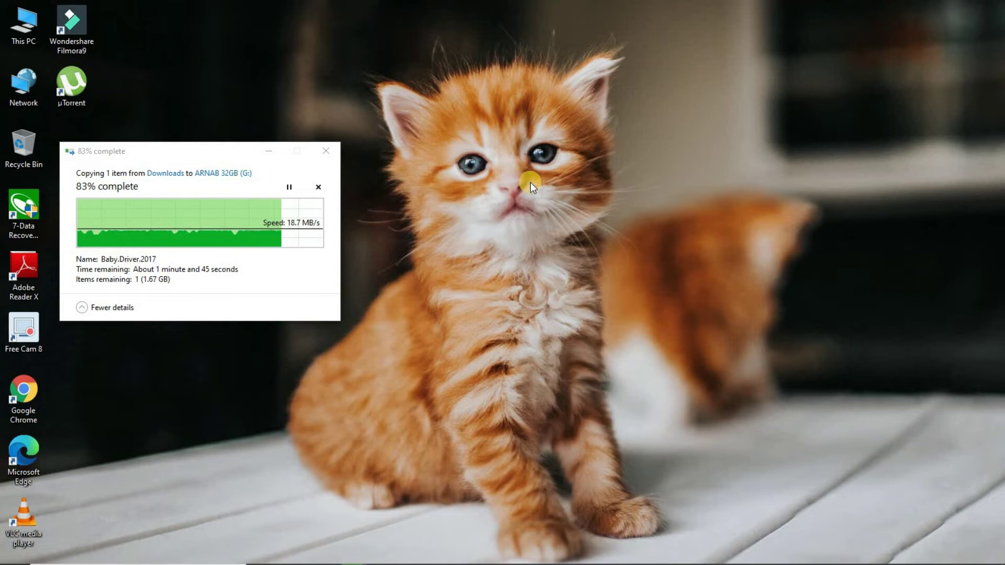
pyautogui.rightClick(530, 182)
pyautogui.click(568, 216)
pyautogui.rightClick(535, 160)
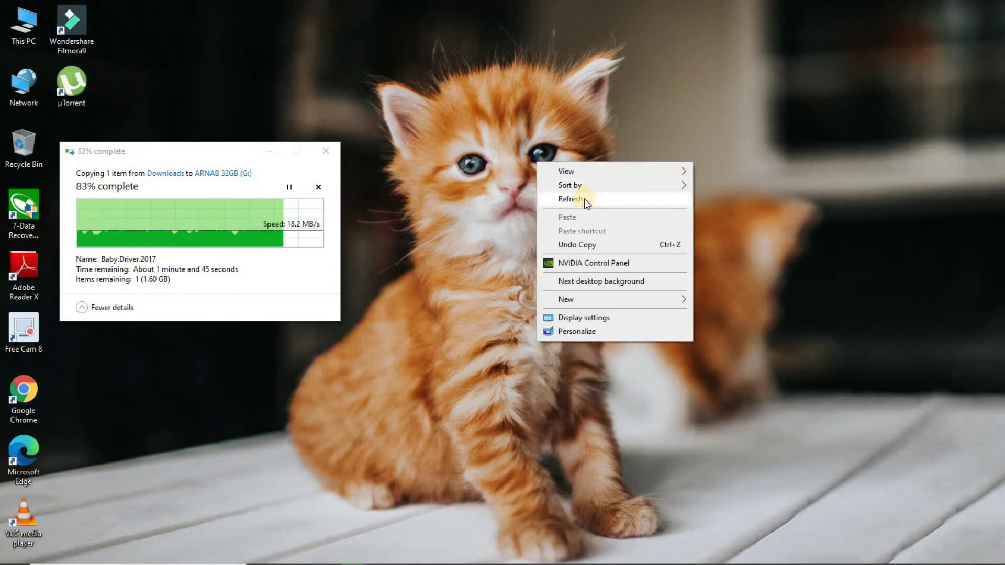
pyautogui.click(584, 199)
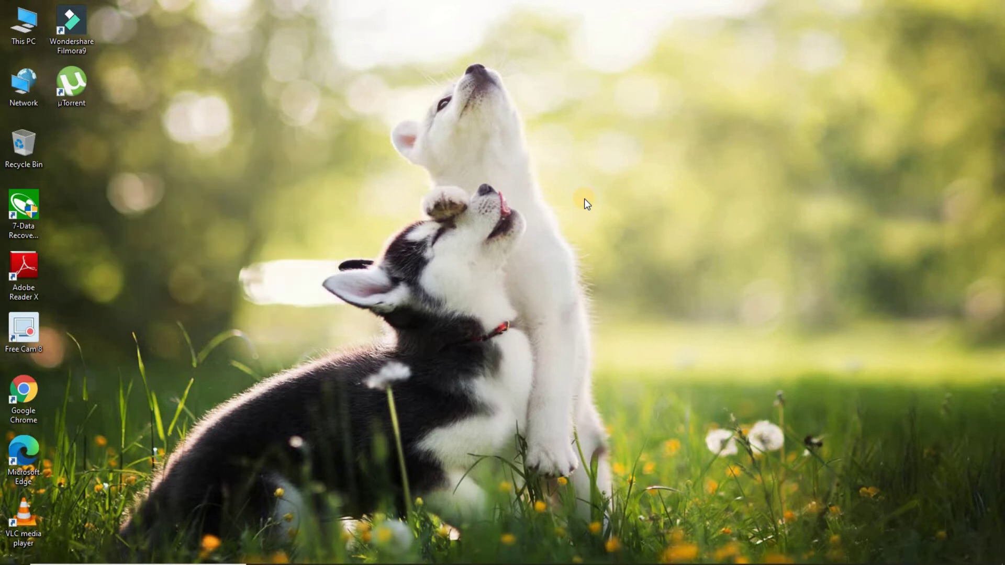
pyautogui.rightClick(275, 130)
pyautogui.click(316, 168)
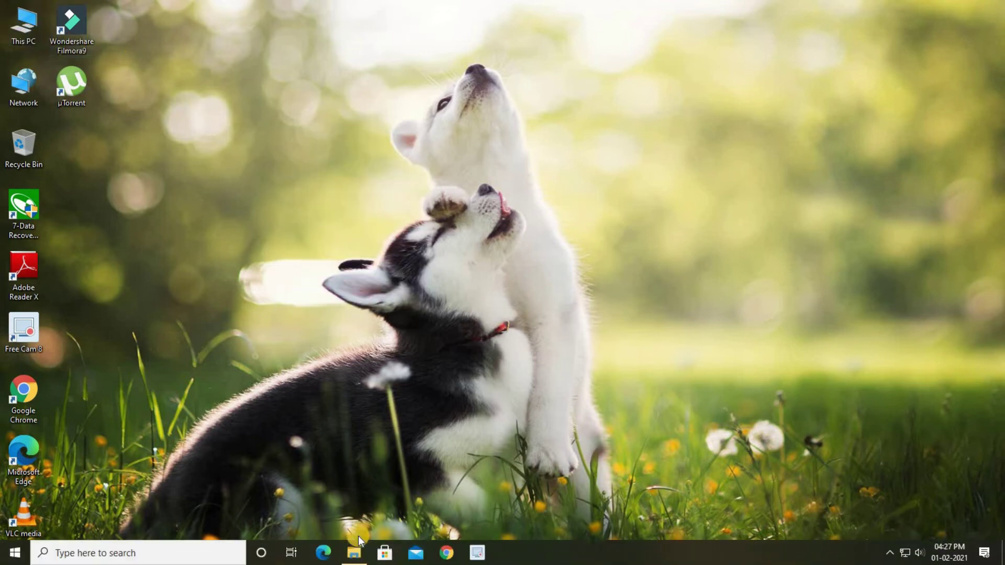
# Step: Restore the Downloads window, go to This PC, and check the 32GB (G:) drive for the copied Baby.Driver.2017 video
pyautogui.click(358, 552)
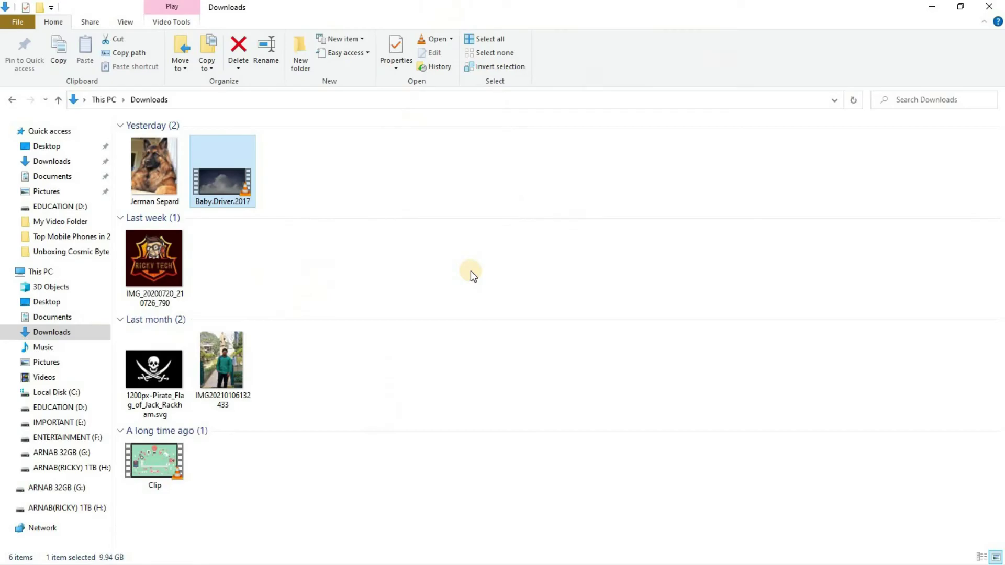
pyautogui.rightClick(339, 174)
pyautogui.click(380, 228)
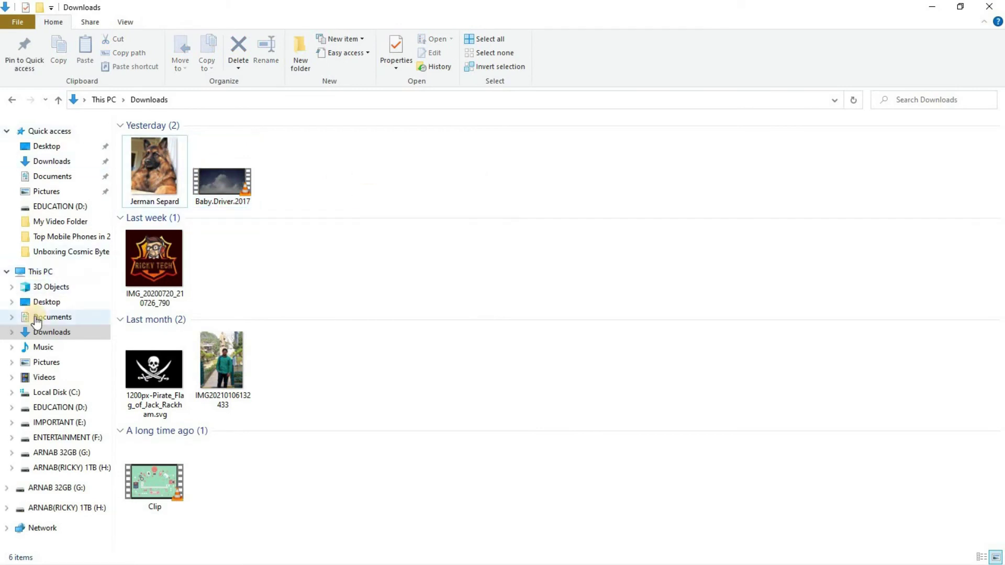
pyautogui.click(37, 273)
pyautogui.rightClick(638, 346)
pyautogui.click(683, 398)
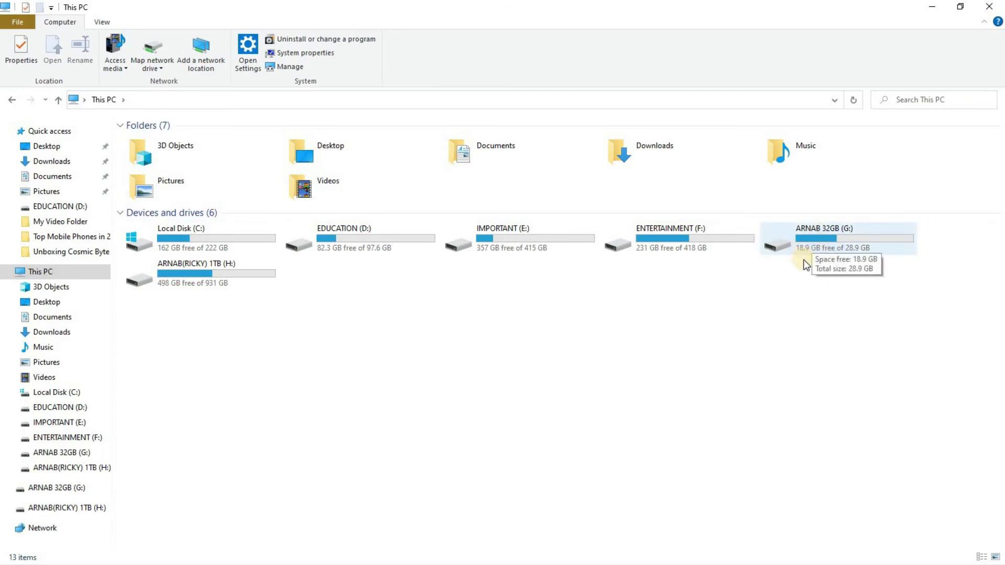
pyautogui.doubleClick(840, 241)
pyautogui.rightClick(270, 208)
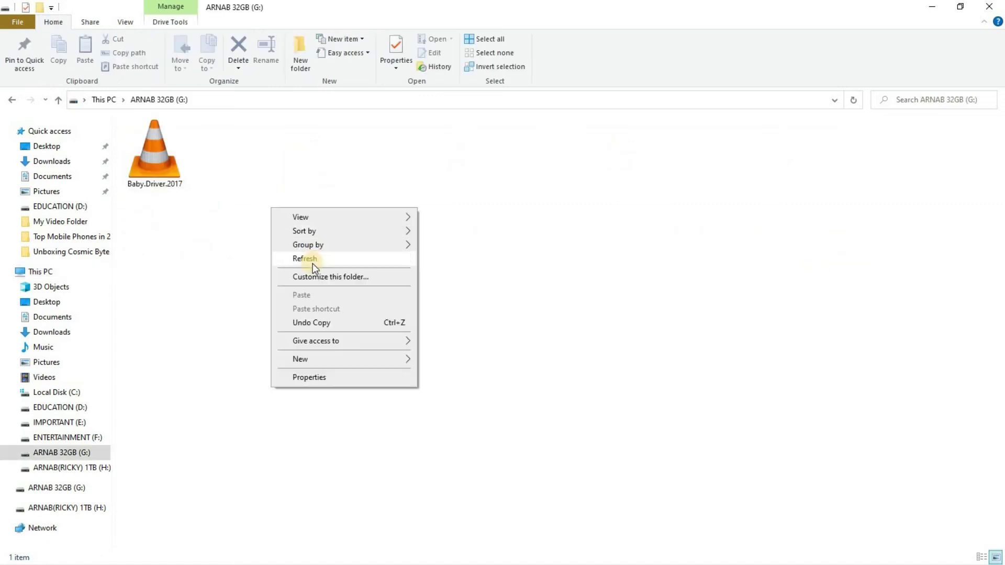
pyautogui.click(311, 260)
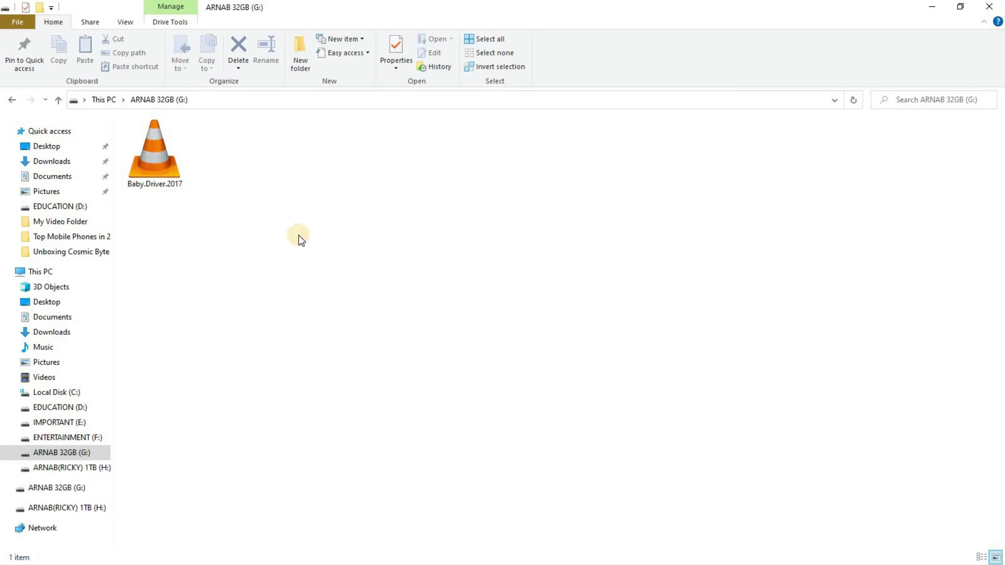
# Step: Play Baby.Driver.2017 from the 32GB (G:) drive, sample it at about 11:50, 1:02:40, 1:30:00 and 1:45:10, and close the player
pyautogui.click(156, 175)
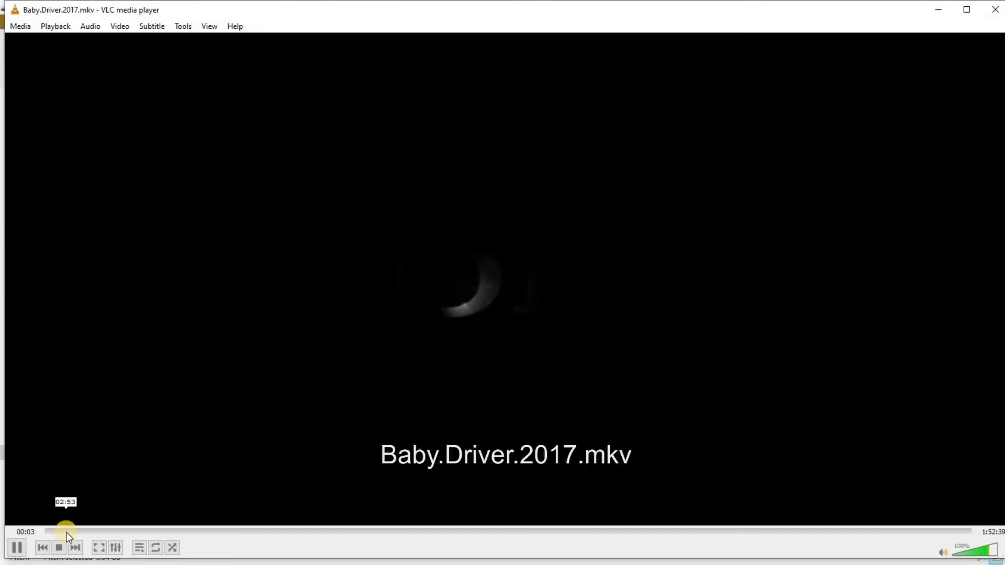
pyautogui.click(141, 532)
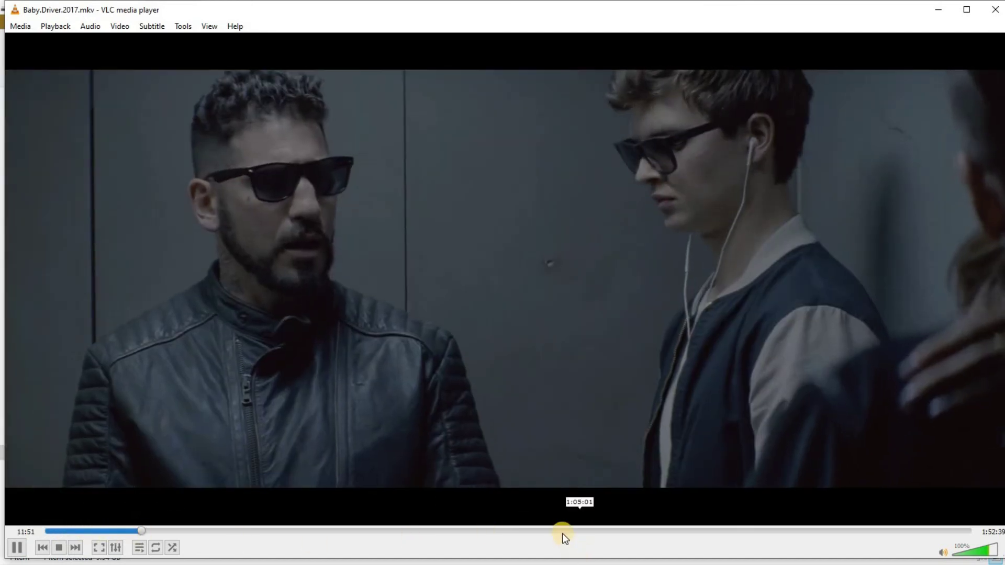
pyautogui.click(561, 531)
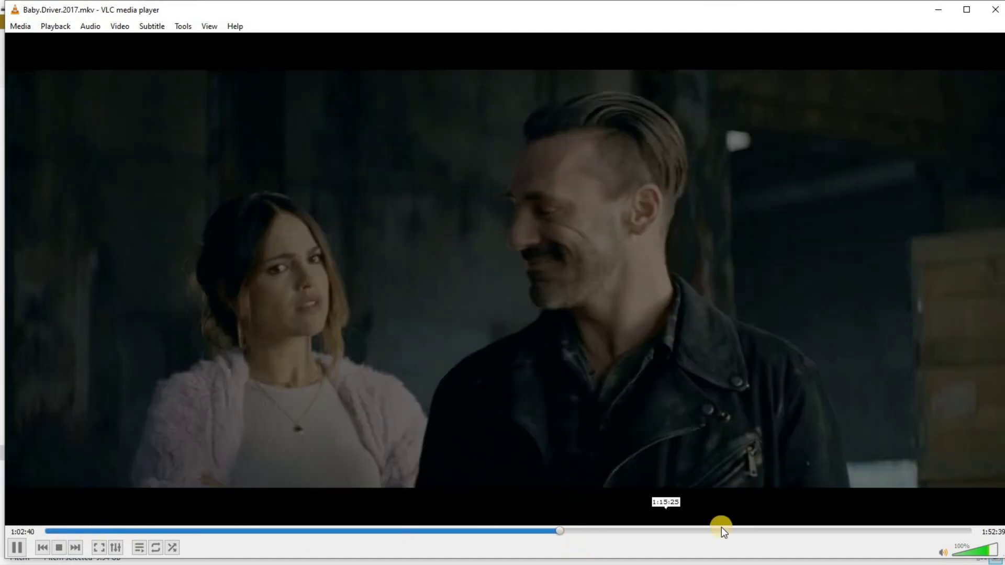
pyautogui.click(785, 531)
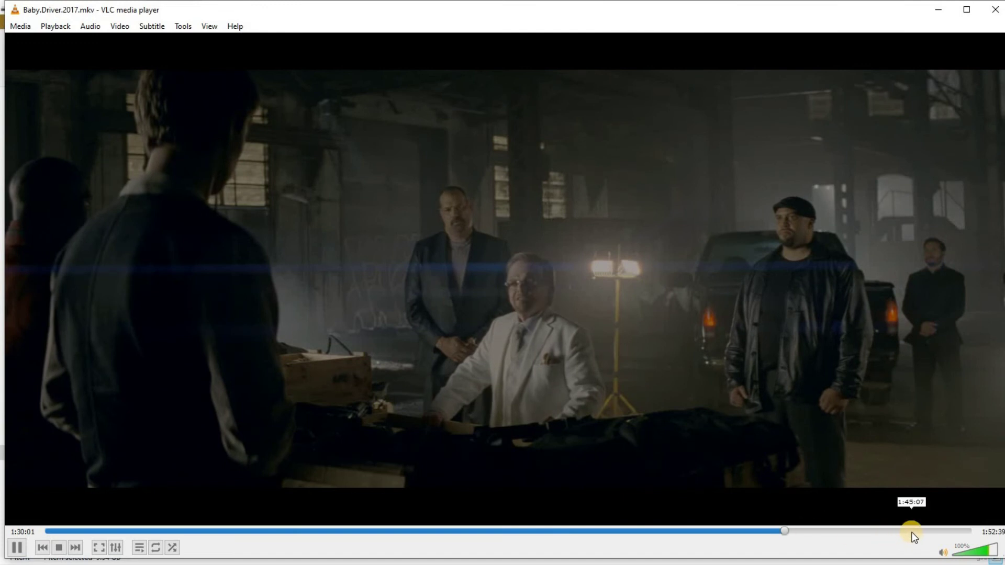
pyautogui.click(911, 531)
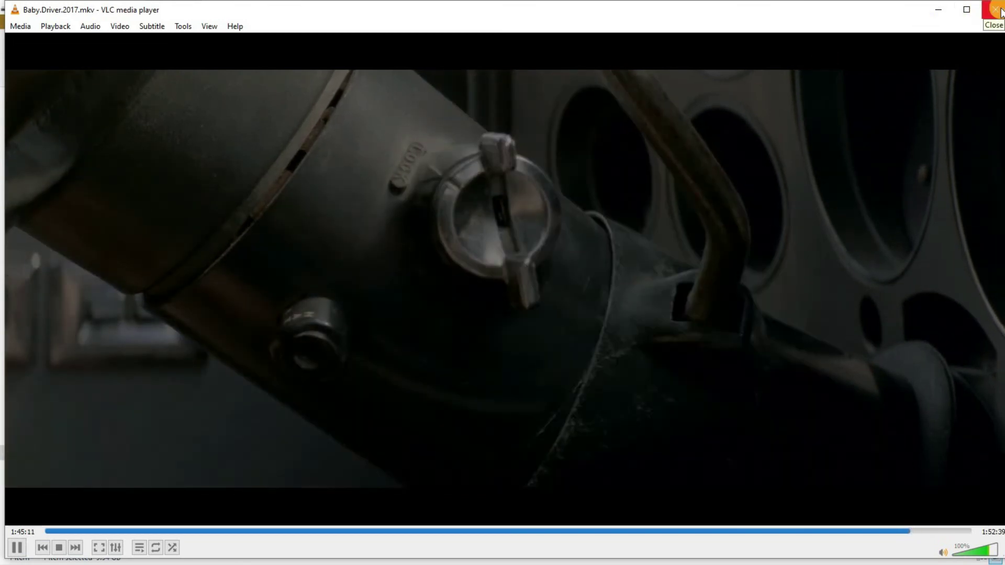
pyautogui.click(997, 9)
# Step: Return to the This PC overview and refresh the drive list
pyautogui.hotkey('alt', 'Up')
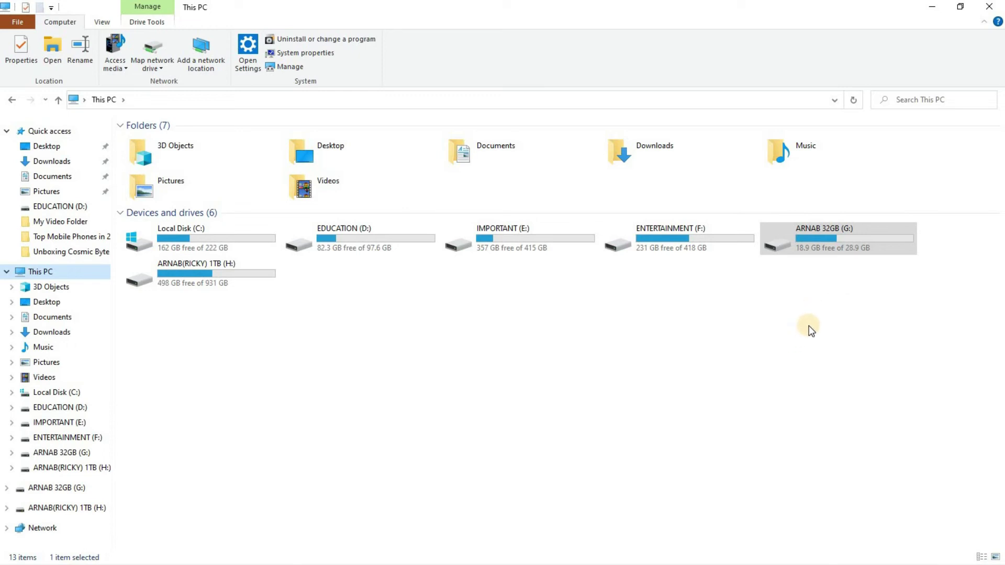
pyautogui.rightClick(729, 336)
pyautogui.click(774, 386)
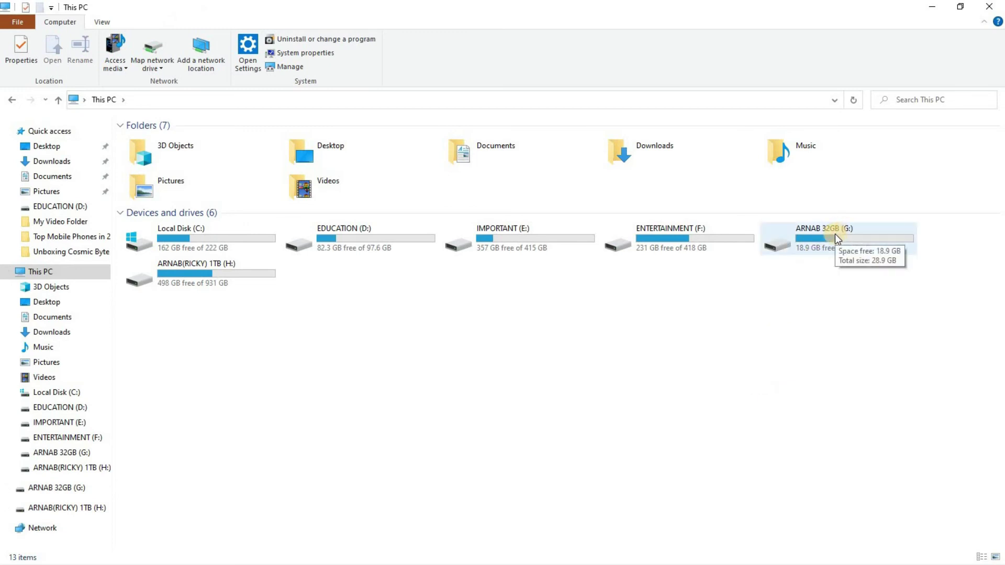
pyautogui.rightClick(644, 315)
pyautogui.click(674, 365)
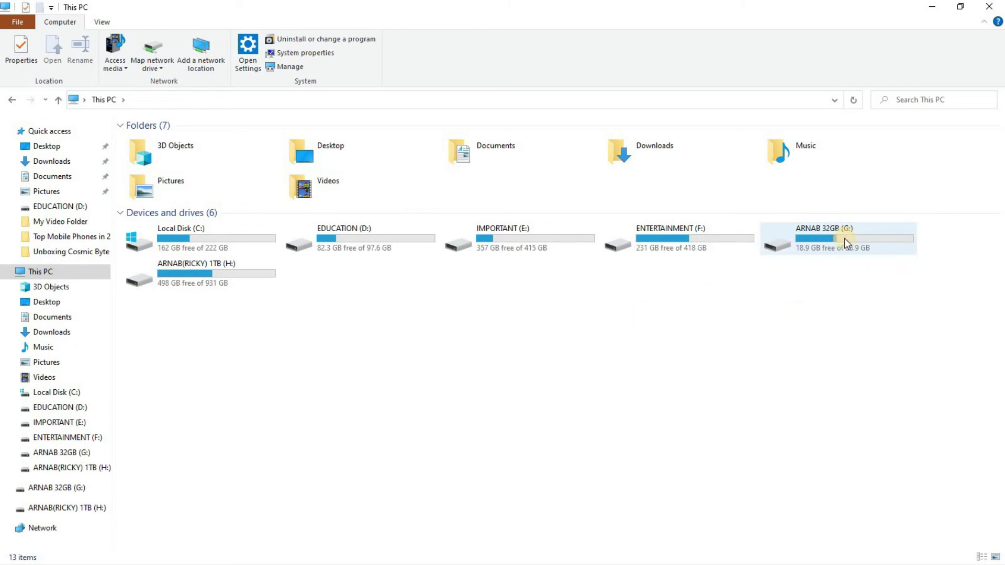
# Step: Open the format settings for the 32GB (G:) drive and choose FAT32 with an allocation unit size of 32 kilobytes
pyautogui.moveTo(844, 238)
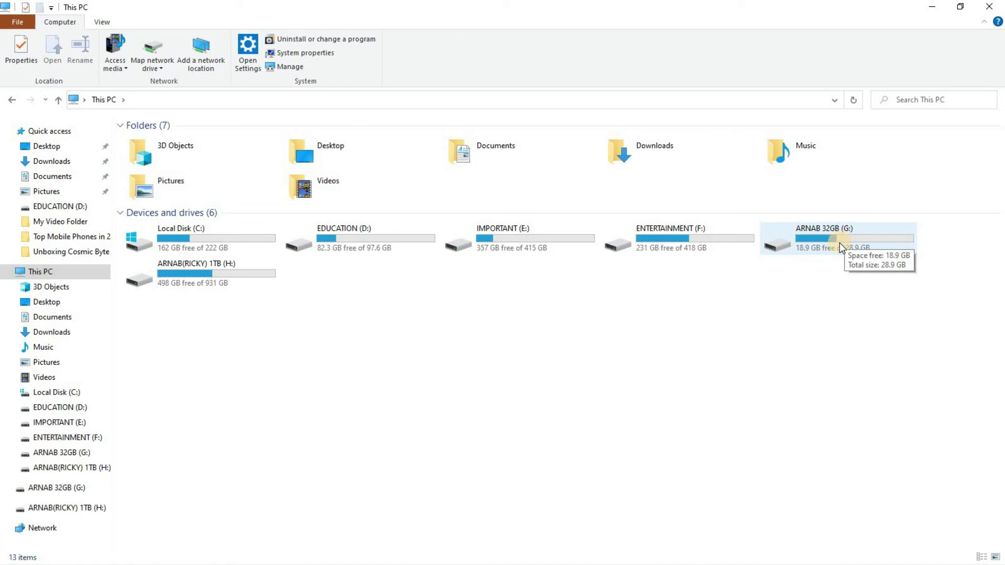
pyautogui.rightClick(841, 246)
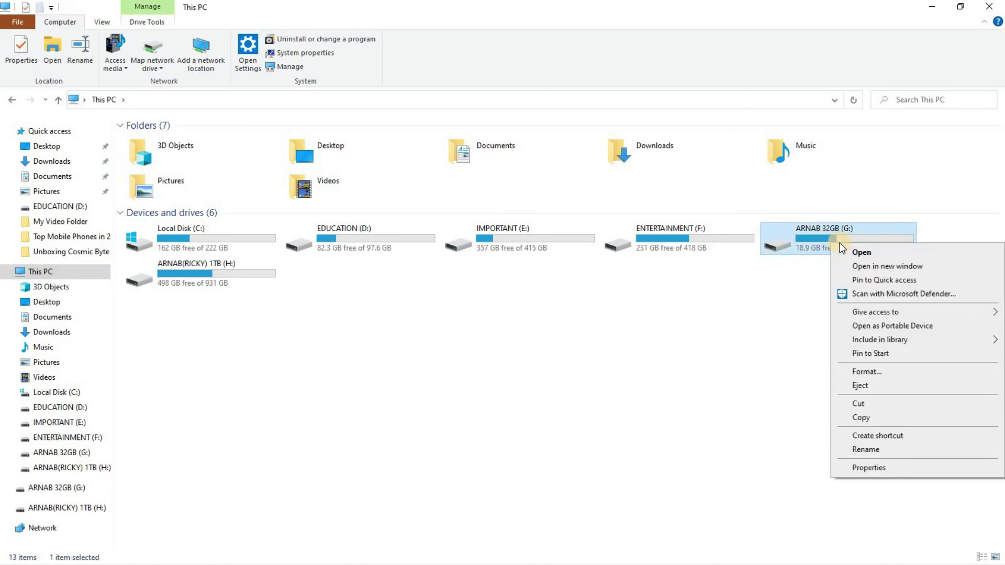
pyautogui.click(889, 372)
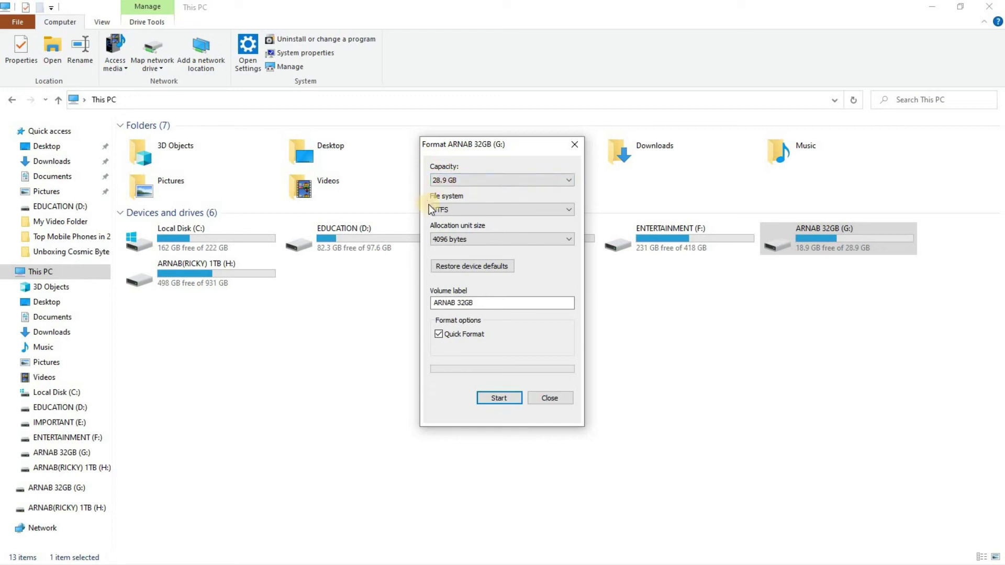
pyautogui.click(465, 207)
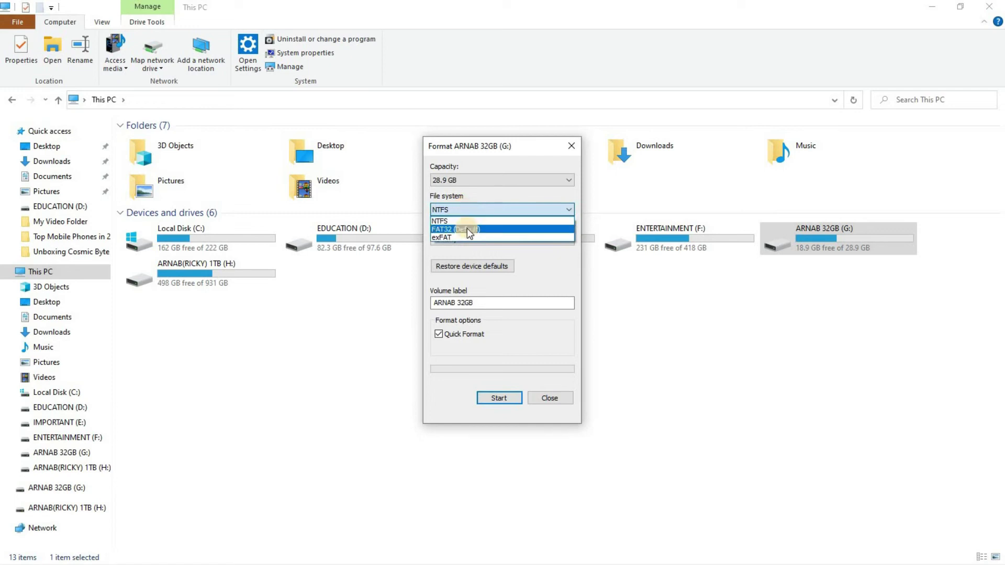
pyautogui.click(467, 228)
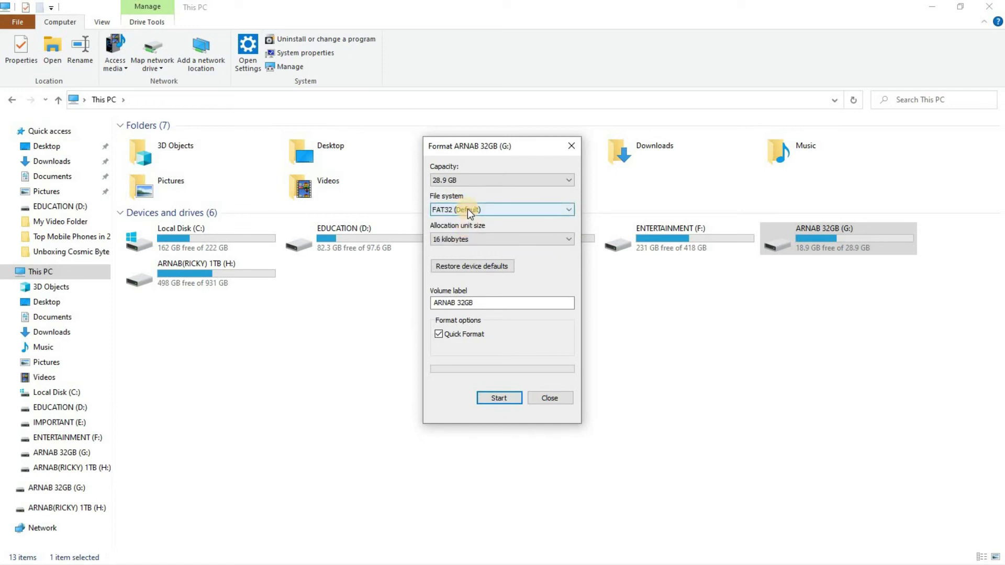
pyautogui.click(469, 240)
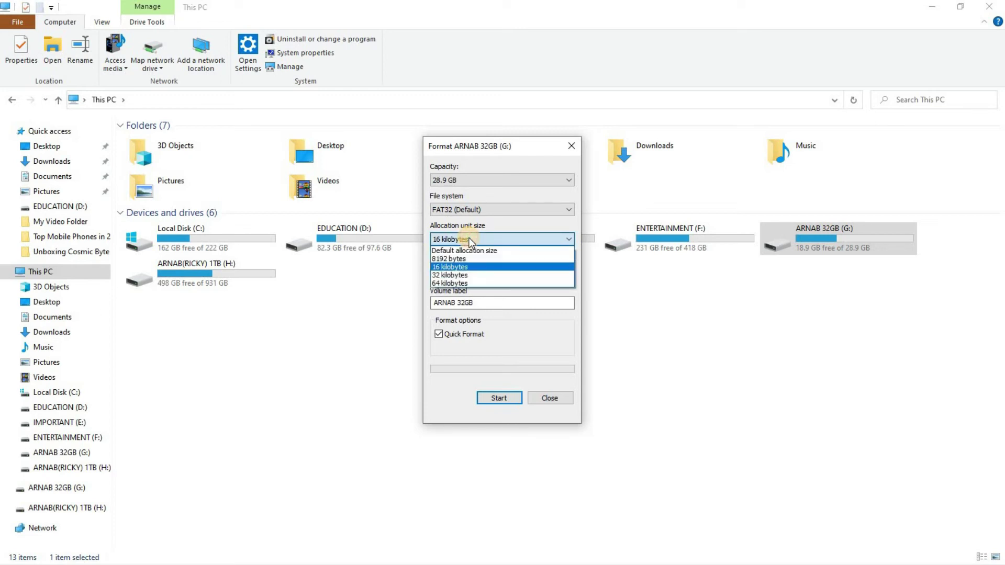
pyautogui.click(461, 275)
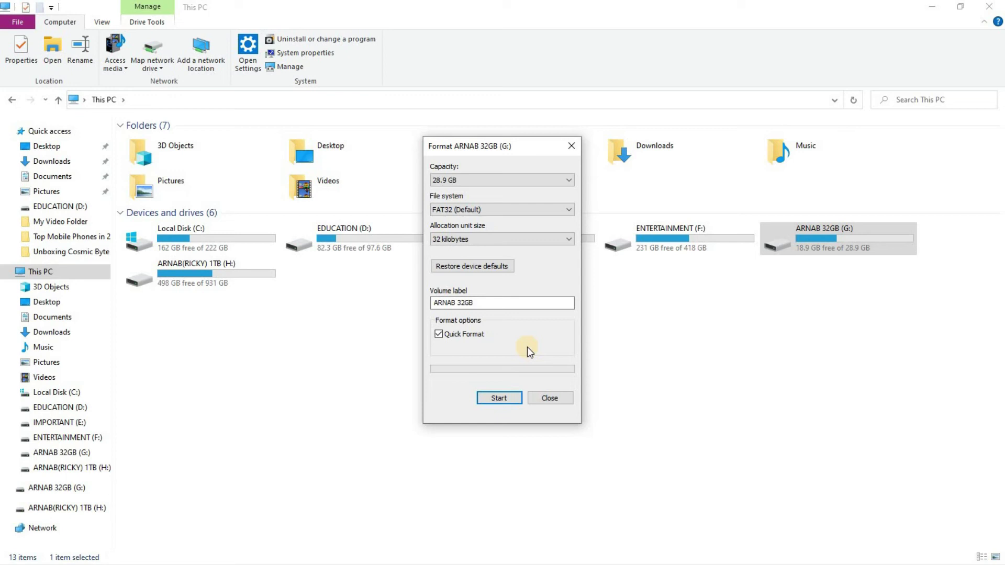
# Step: Run the quick format of the 32GB (G:) drive, accepting the erasure of all data, and close the format dialog
pyautogui.click(498, 397)
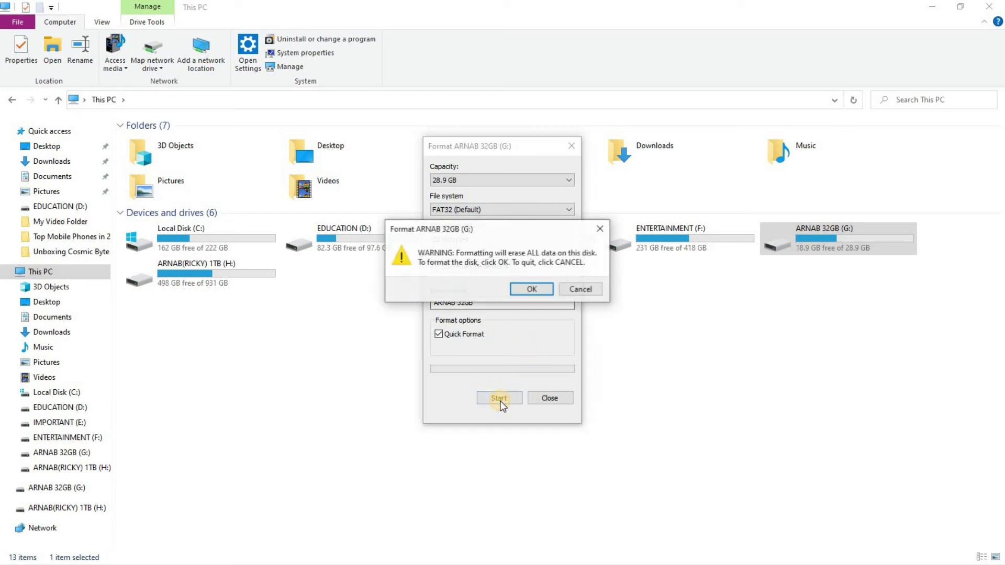
pyautogui.click(529, 291)
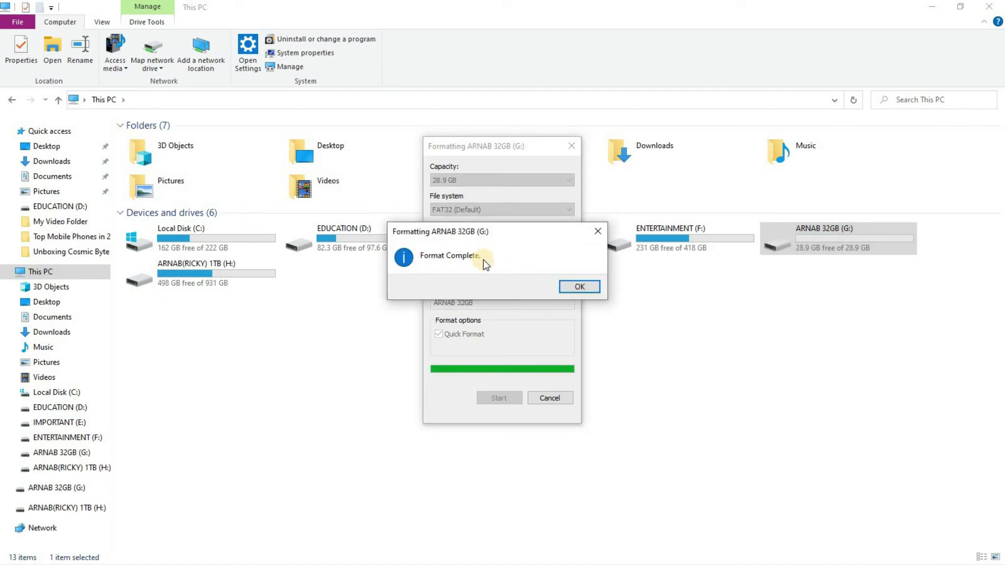
pyautogui.click(578, 287)
pyautogui.click(572, 147)
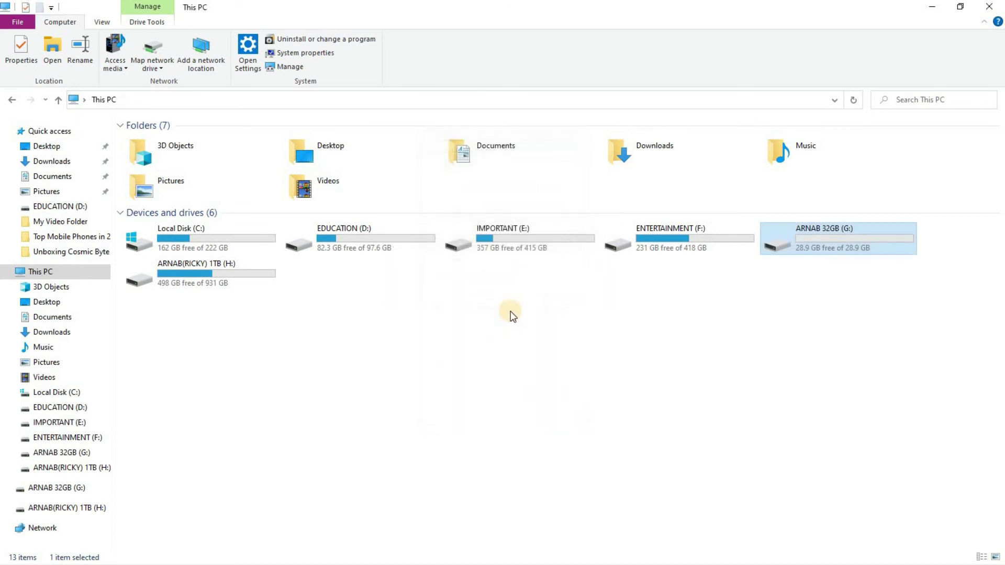
# Step: Refresh the drive list, check the contents of the formatted 32GB (G:) drive, and return to This PC
pyautogui.rightClick(511, 311)
pyautogui.click(545, 363)
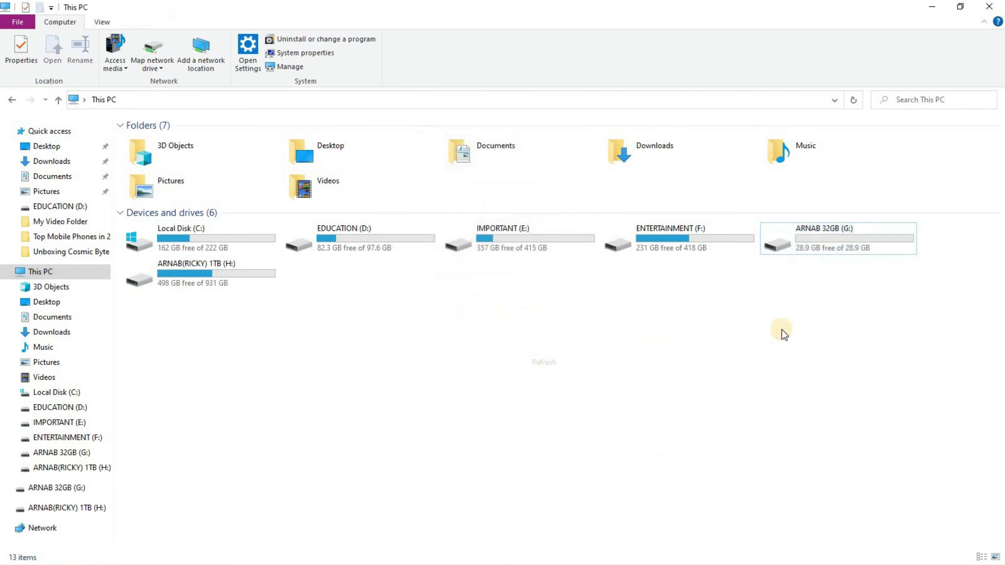
pyautogui.doubleClick(819, 251)
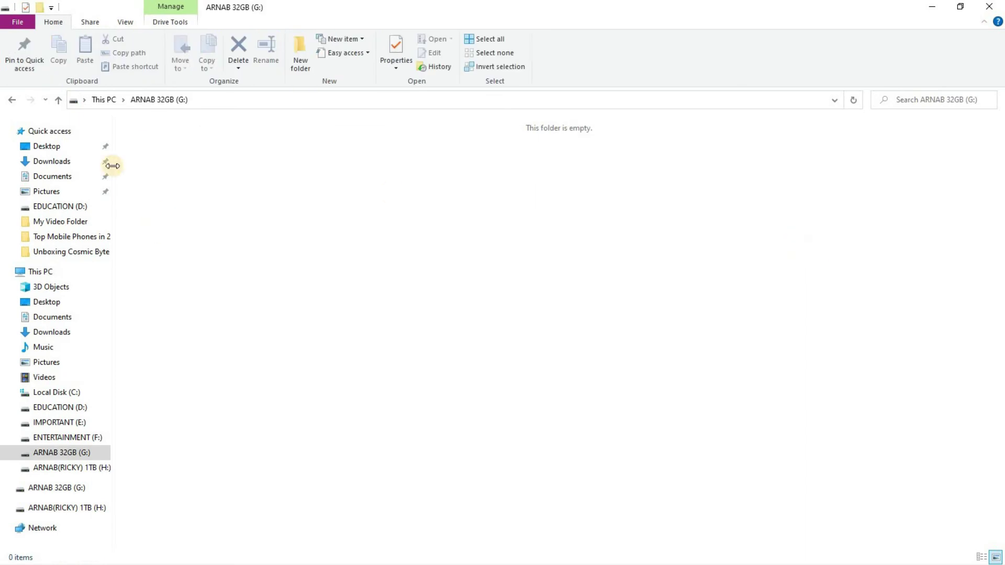
pyautogui.click(12, 99)
pyautogui.rightClick(546, 312)
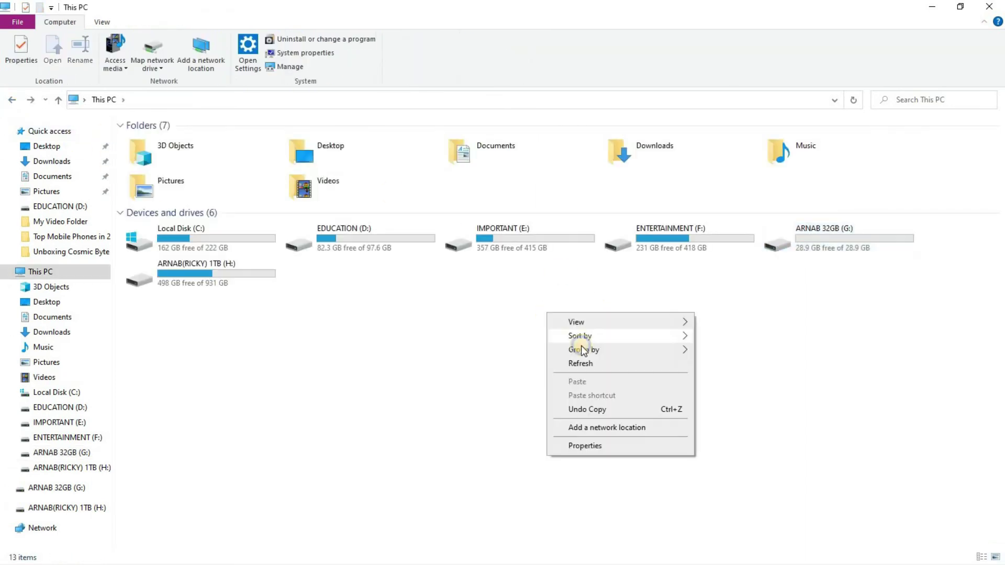
pyautogui.click(580, 363)
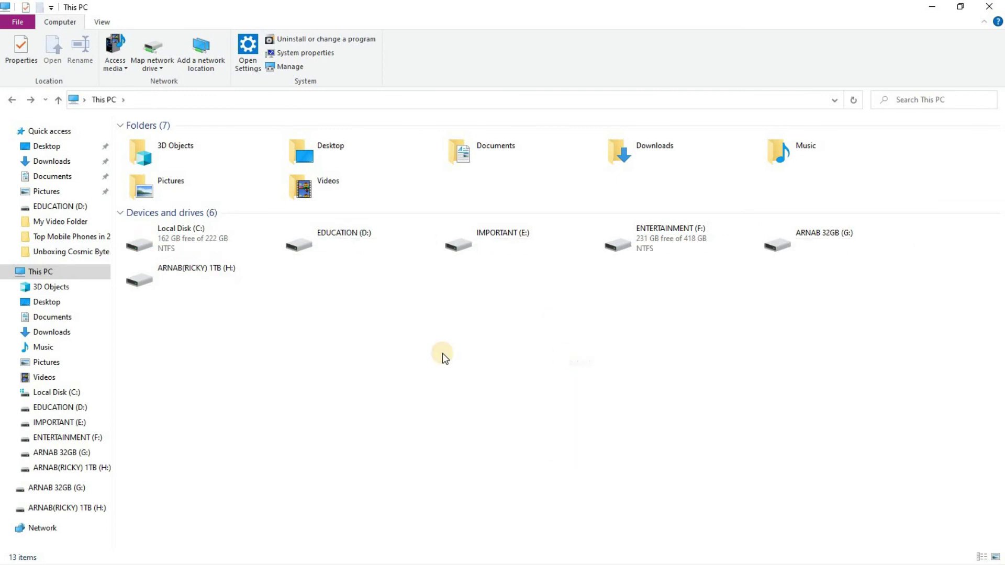
# Step: Try to send Baby.Driver.2017 from the Downloads folder to the 32GB (G:) drive, and dismiss the copy dialog
pyautogui.click(46, 333)
pyautogui.rightClick(307, 170)
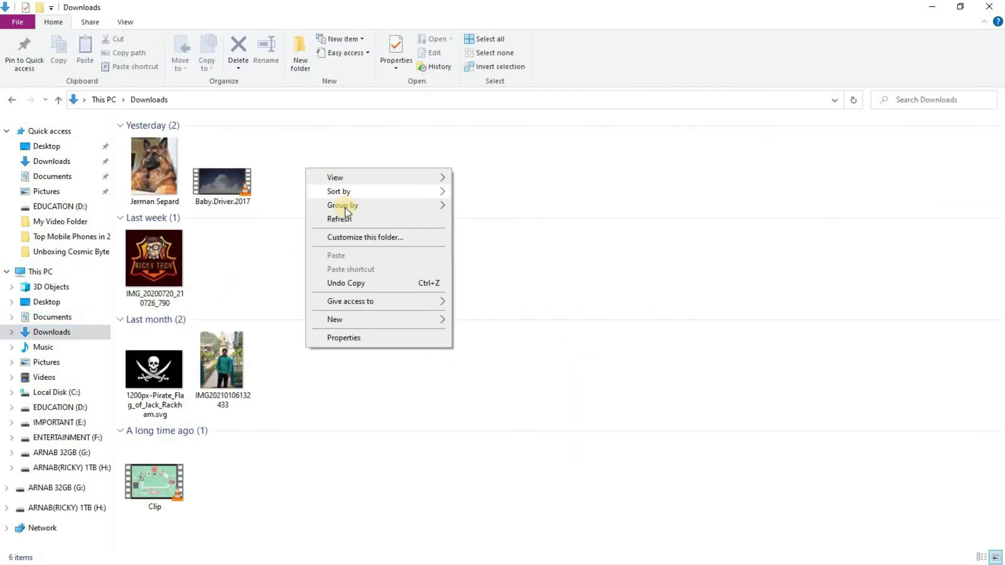
pyautogui.click(345, 220)
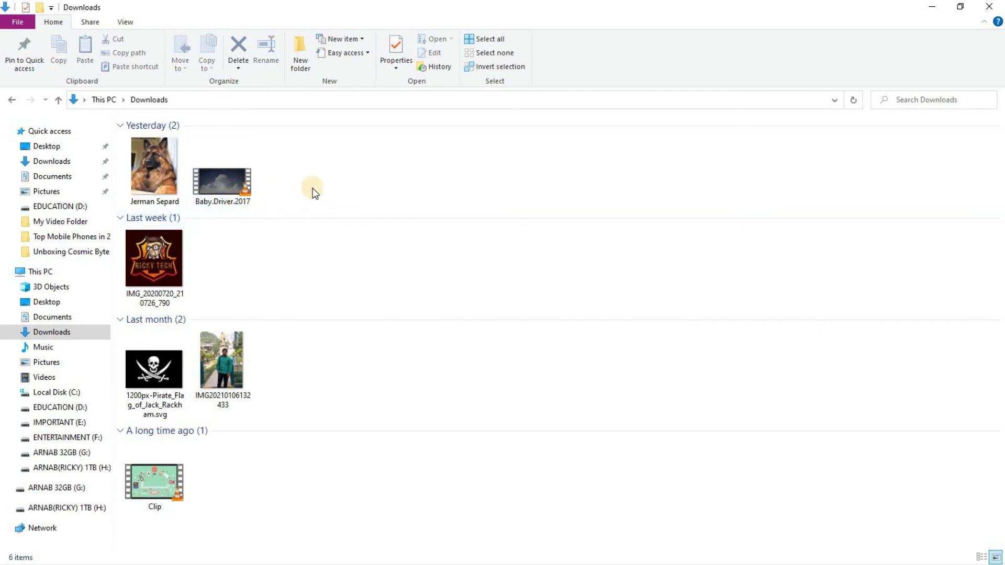
pyautogui.moveTo(226, 185)
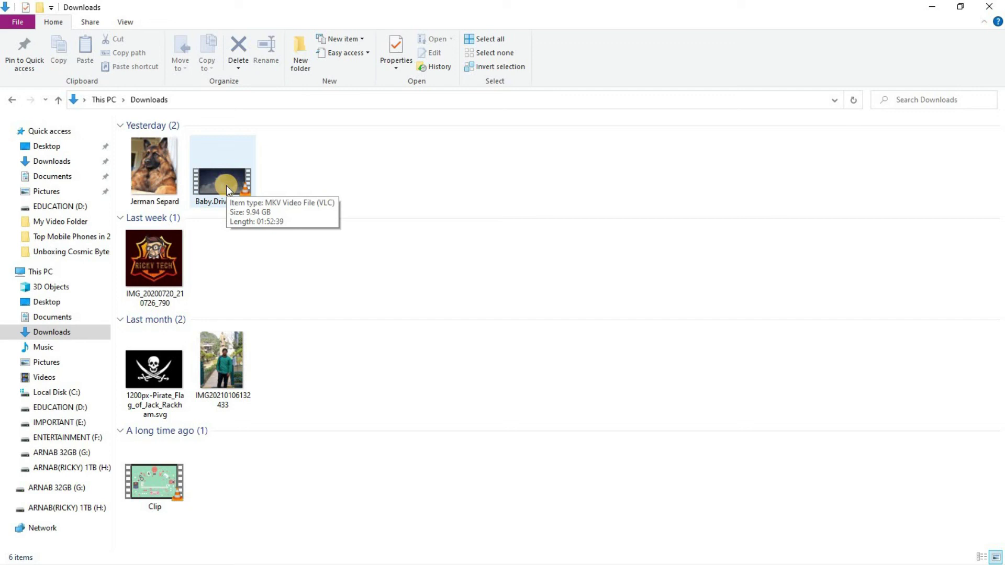
pyautogui.doubleClick(226, 185)
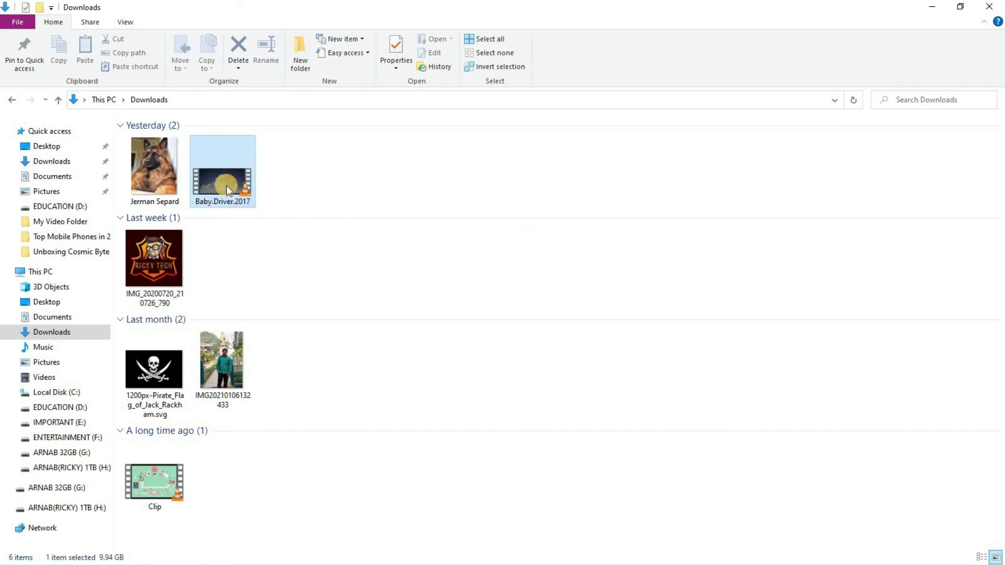
pyautogui.rightClick(226, 185)
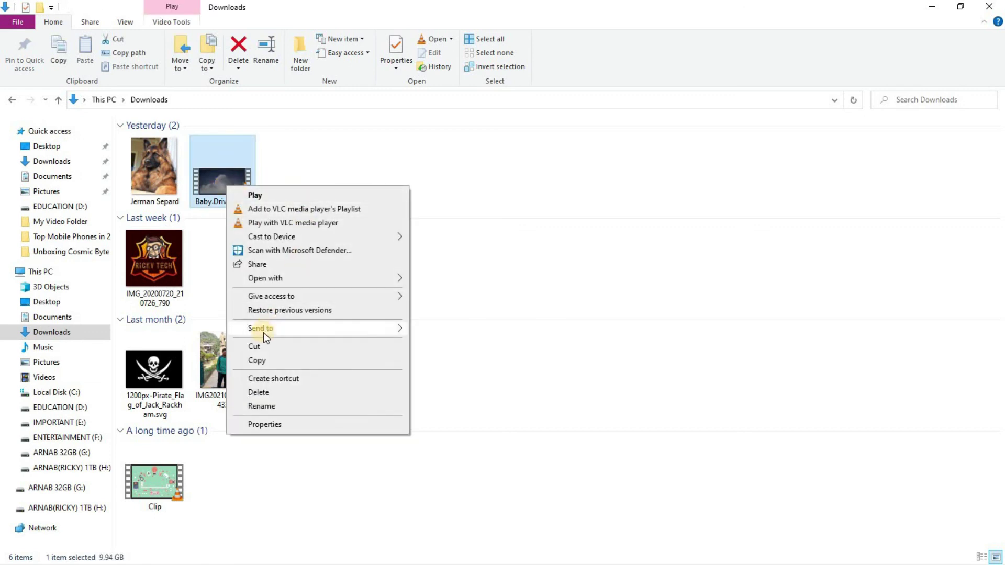
pyautogui.moveTo(263, 332)
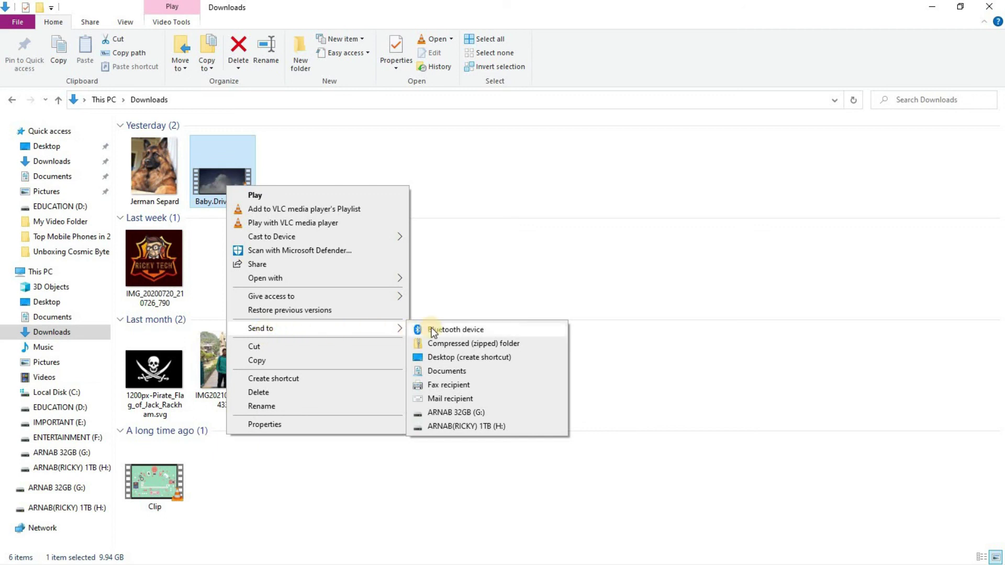
pyautogui.click(445, 414)
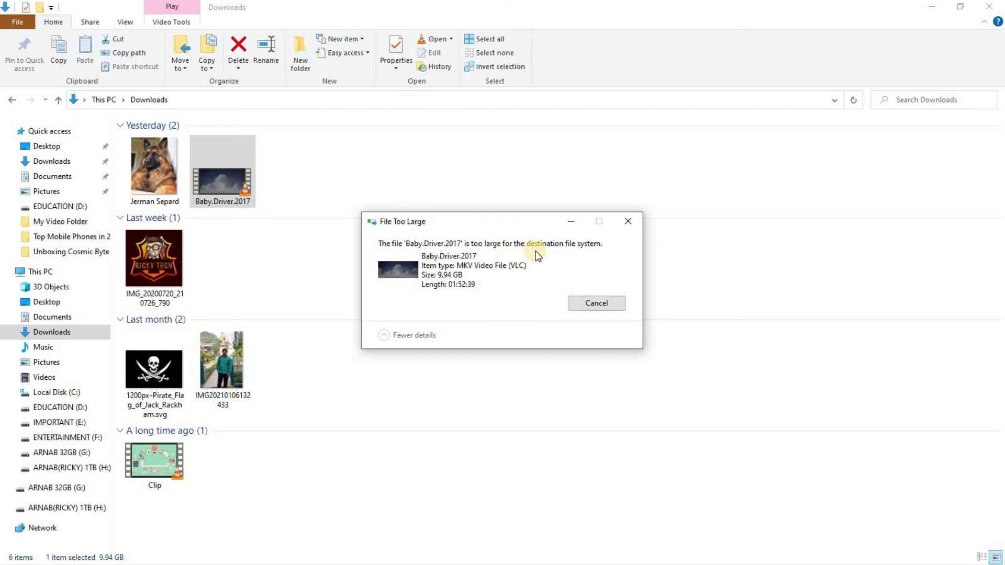
pyautogui.click(630, 220)
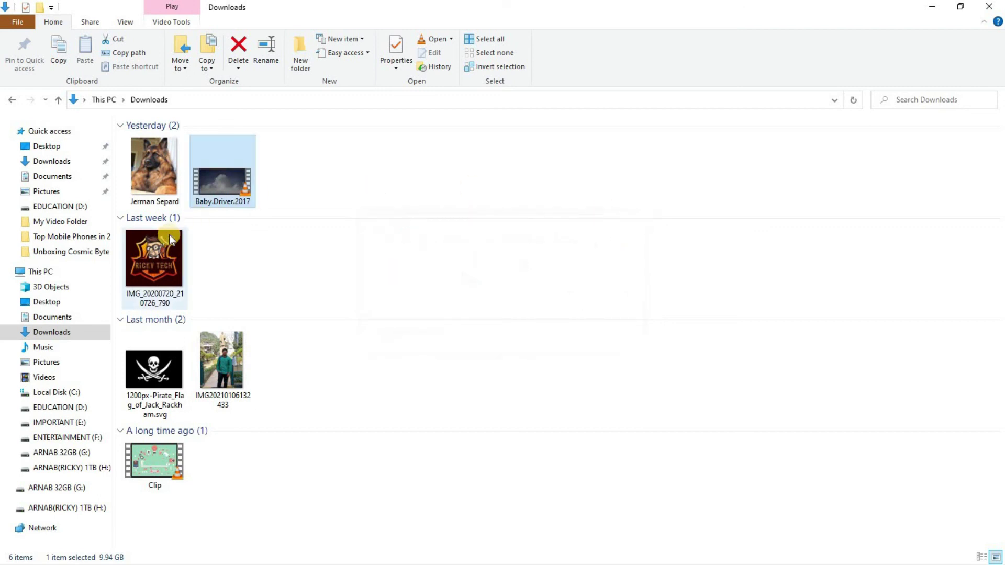
# Step: Go back from Downloads to This PC and refresh the drives shown there
pyautogui.click(53, 273)
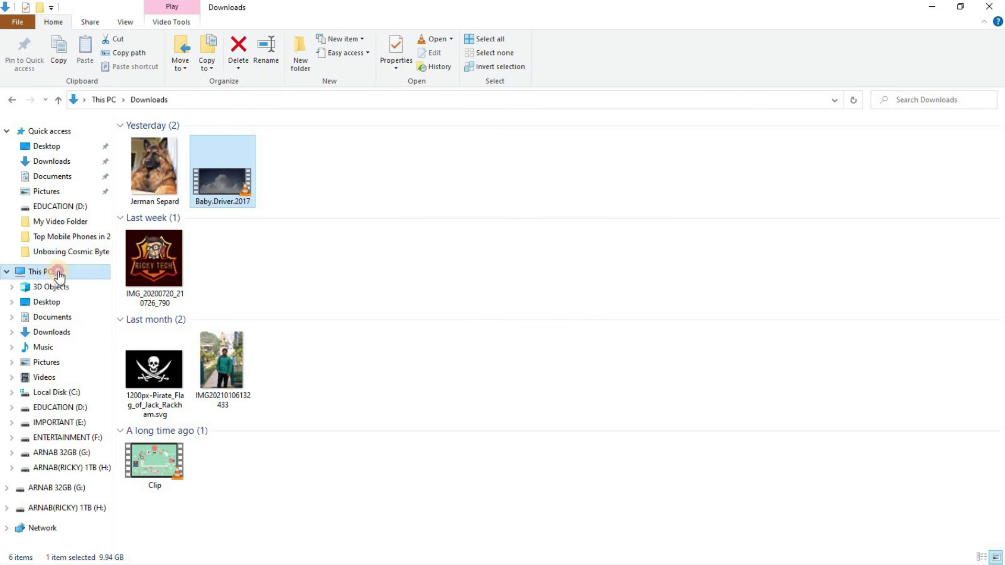
pyautogui.rightClick(597, 342)
pyautogui.click(642, 389)
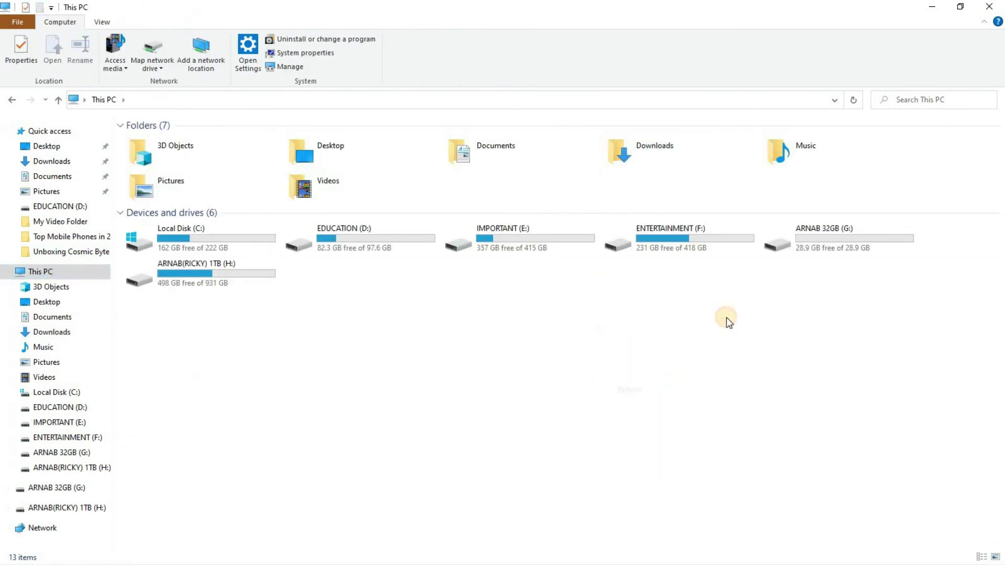
pyautogui.rightClick(727, 318)
pyautogui.click(762, 371)
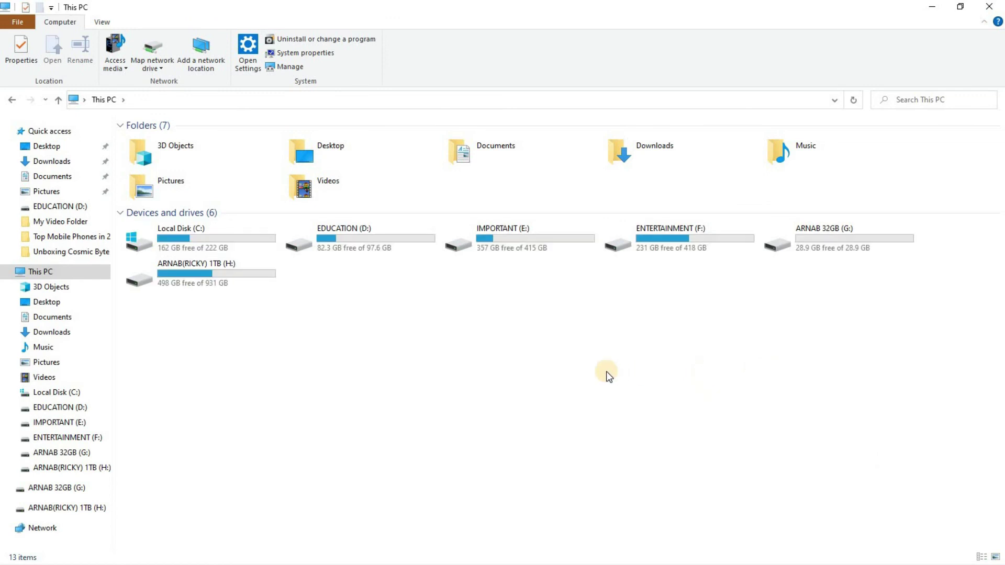